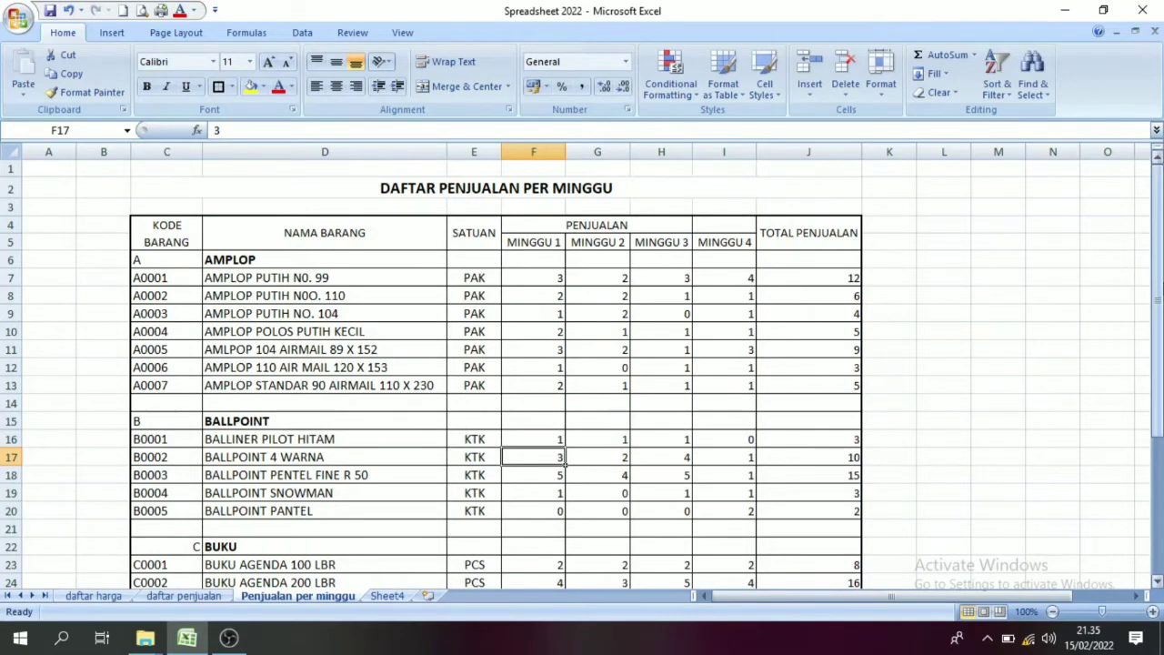
# - Scroll through the weekly sales table on the Penjualan per minggu sheet
pyautogui.moveTo(1160, 286); pyautogui.dragTo(1160, 373)
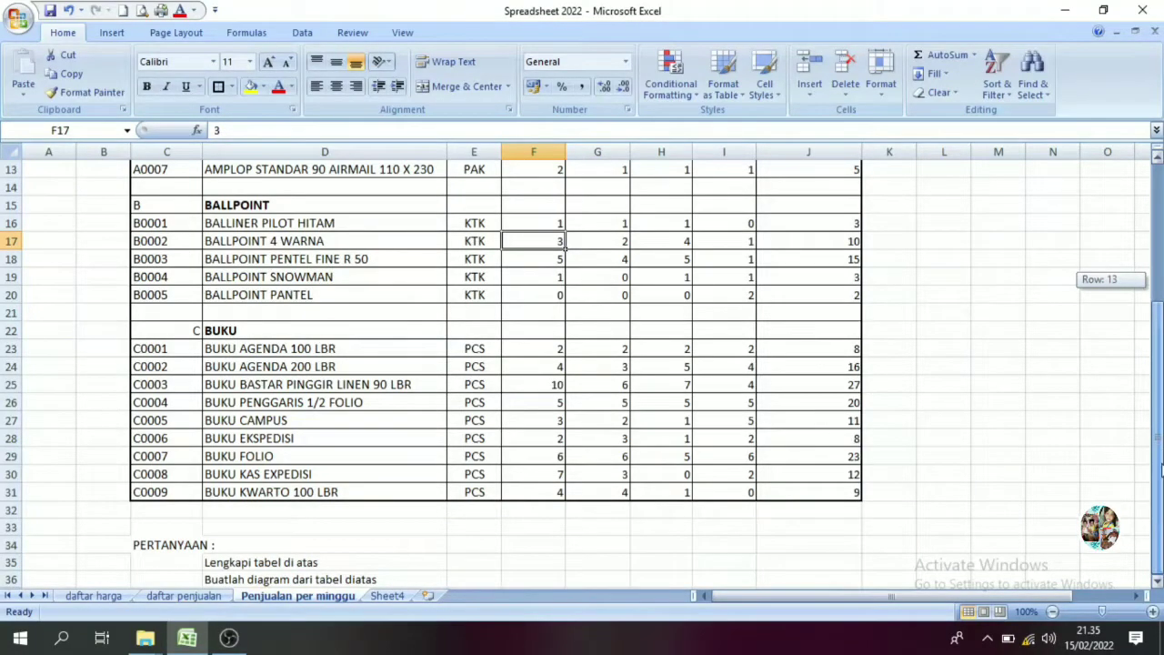
pyautogui.moveTo(1161, 467); pyautogui.dragTo(1161, 467)
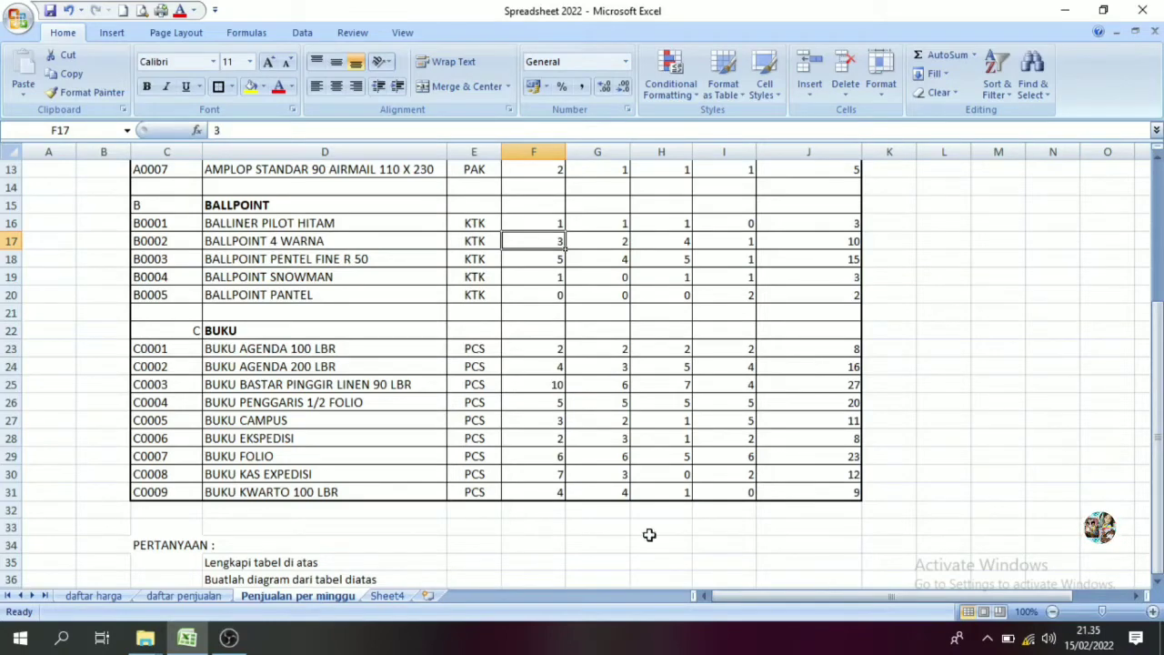
pyautogui.moveTo(1159, 428); pyautogui.dragTo(1159, 414)
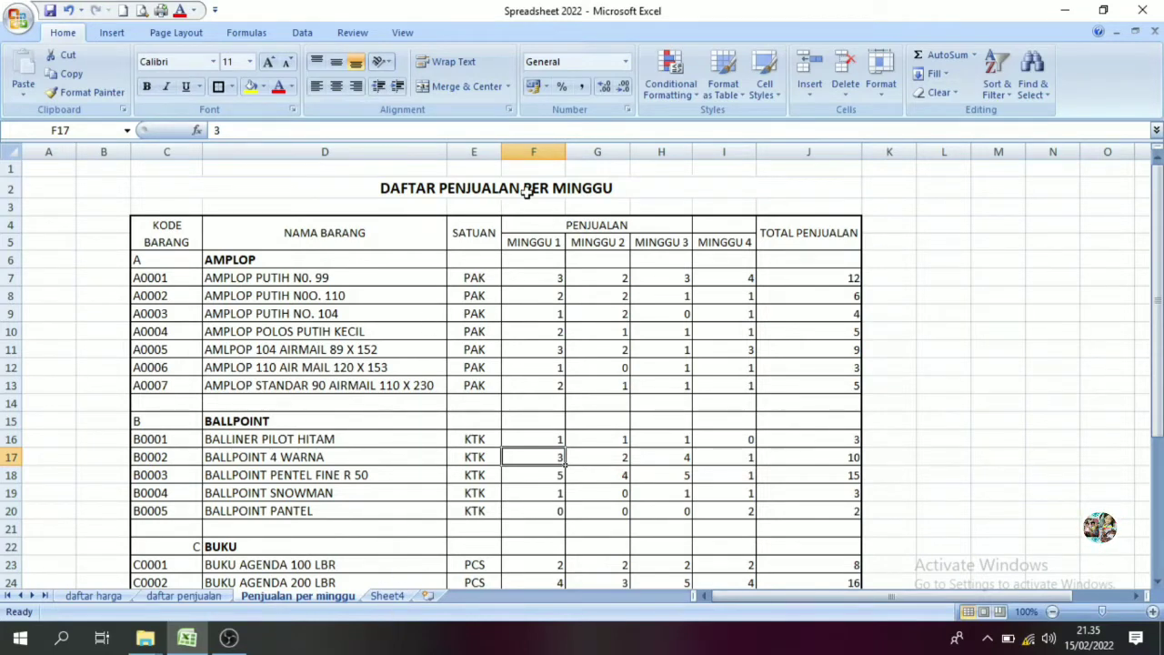
# - Insert a new blank chart sheet, Chart14, beside Sheet4
pyautogui.click(388, 597)
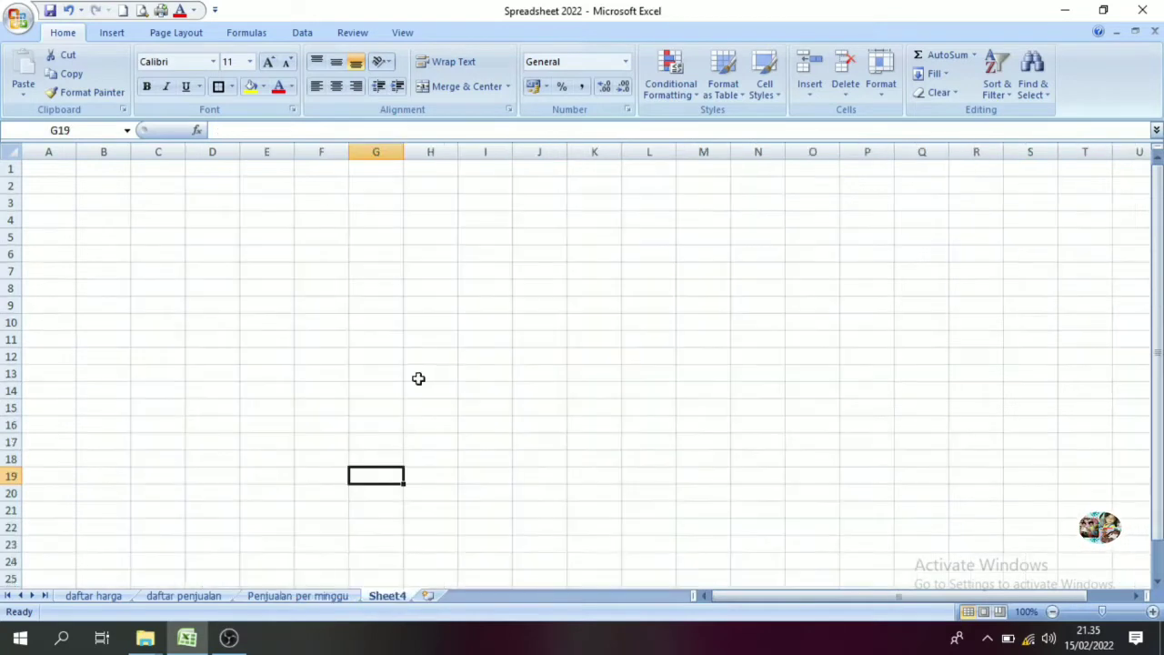
pyautogui.rightClick(387, 597)
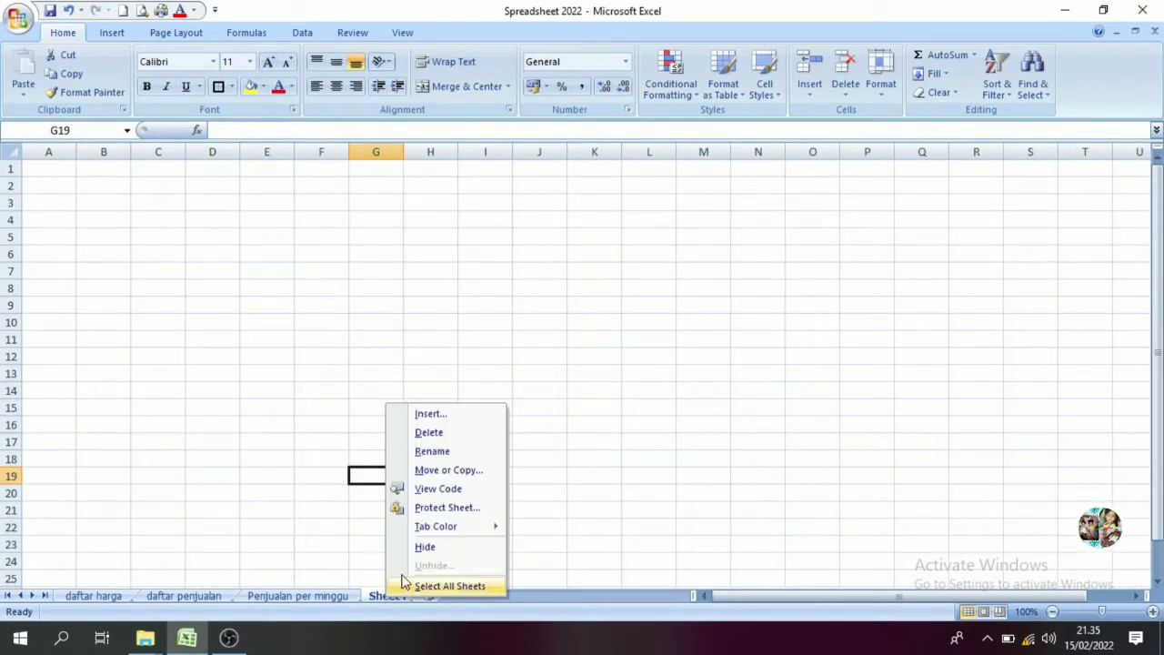
pyautogui.click(455, 417)
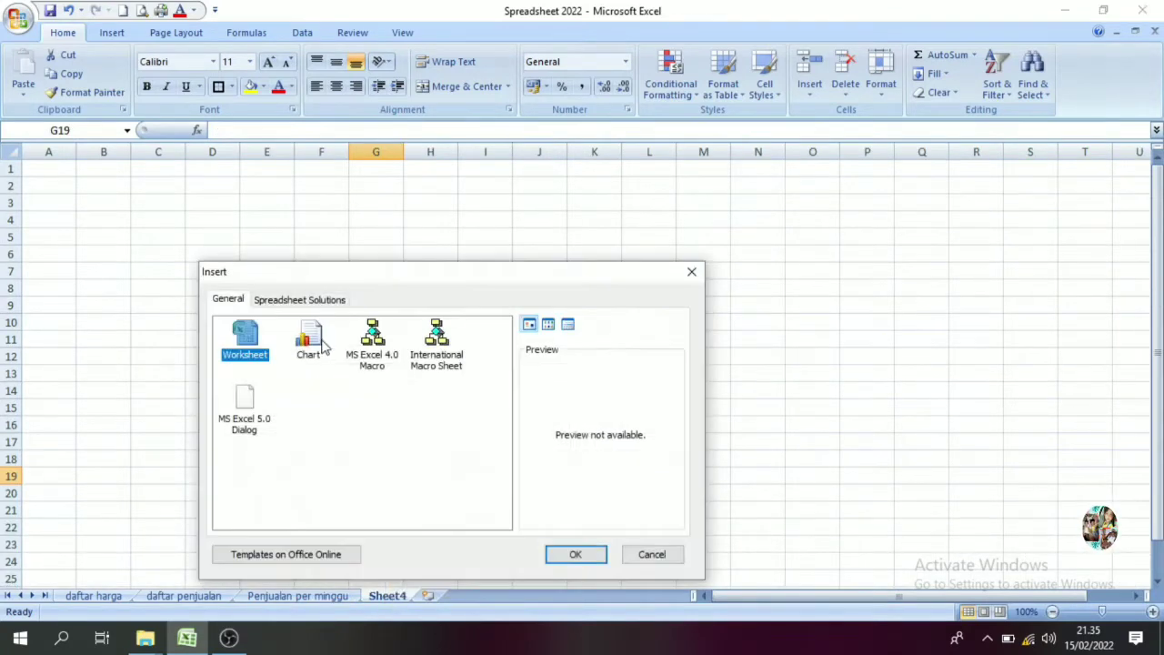
pyautogui.click(319, 343)
pyautogui.click(577, 554)
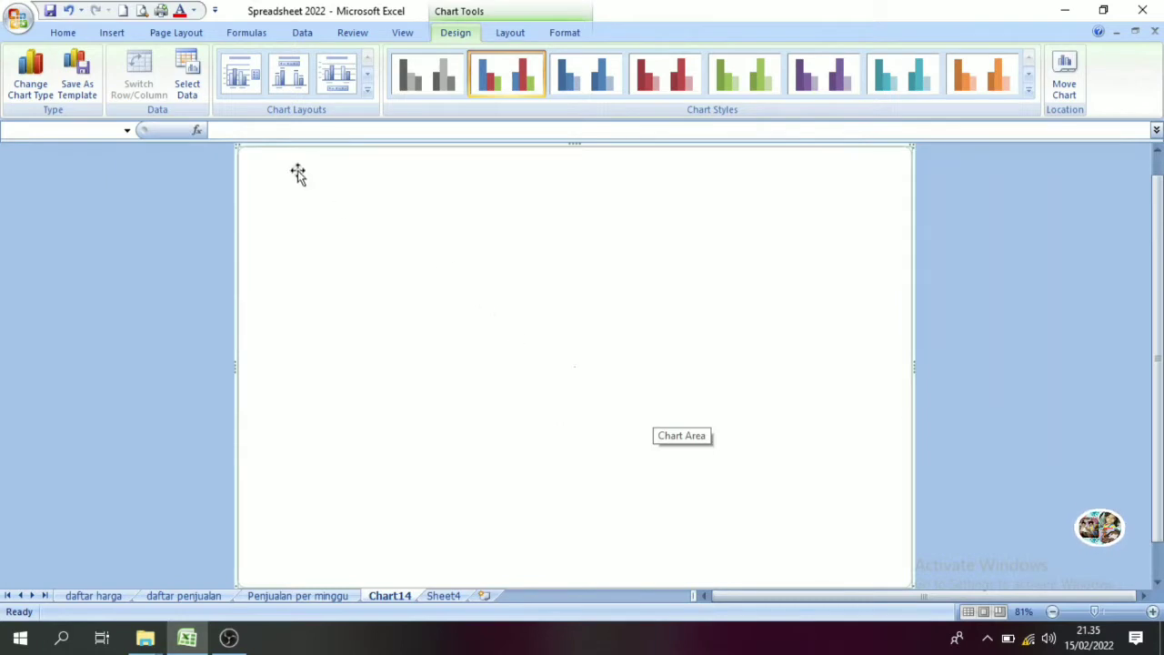
# - Set the chart data range to the item names 'Penjualan per minggu'!D7:D31
pyautogui.click(188, 84)
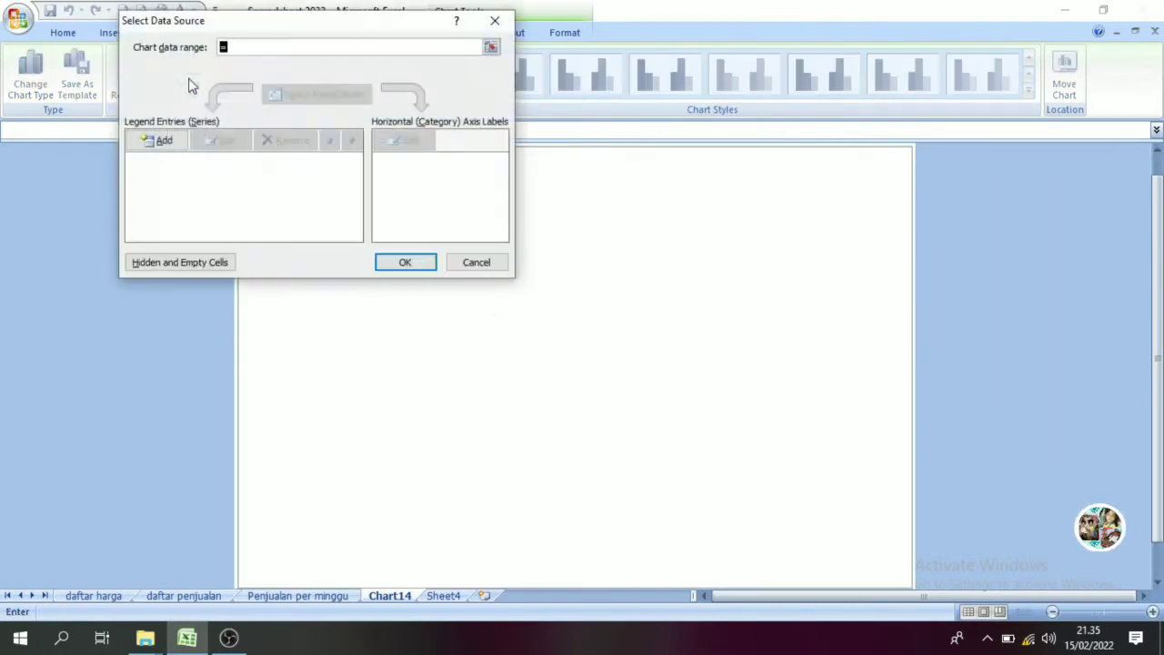
pyautogui.moveTo(262, 27); pyautogui.dragTo(835, 28)
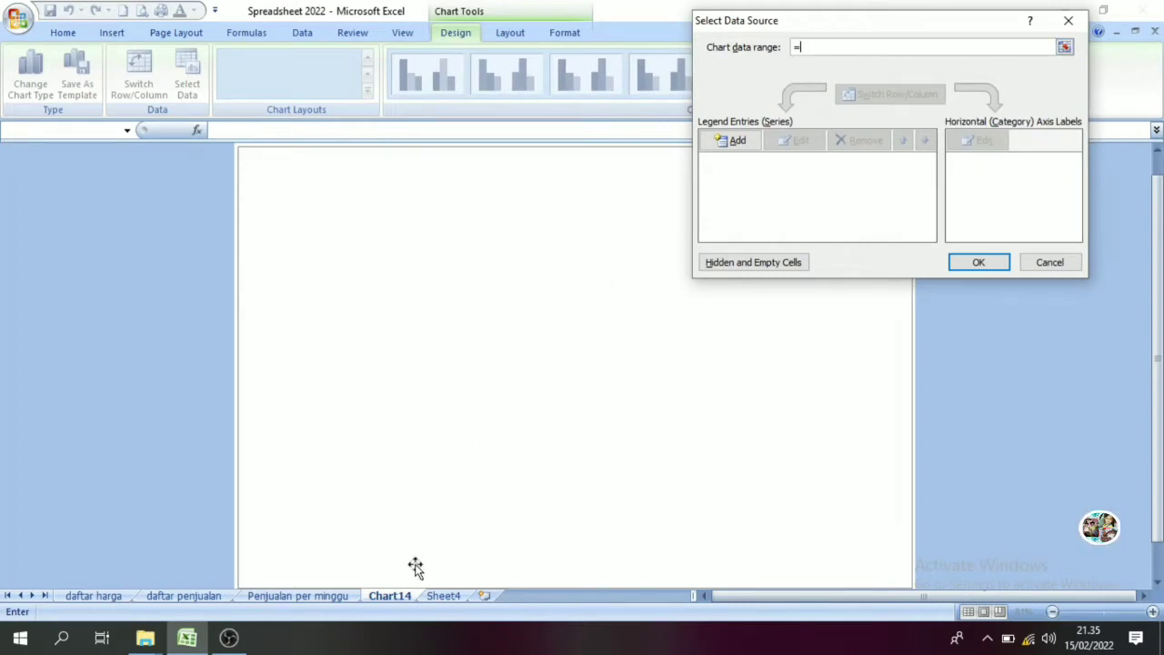
pyautogui.click(311, 596)
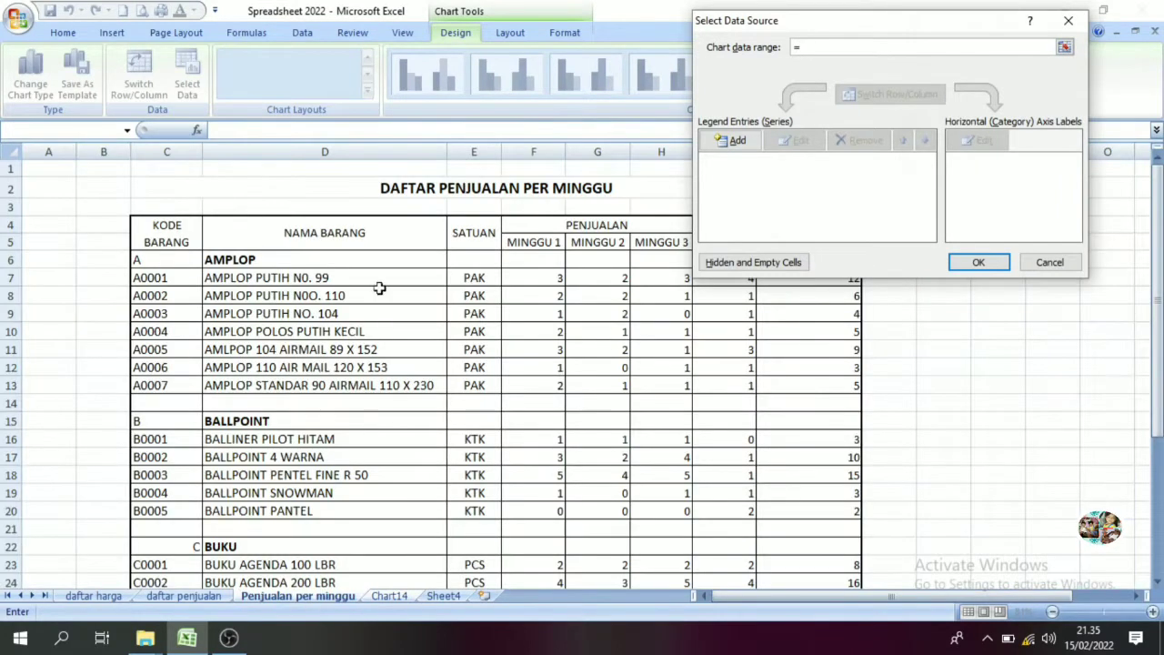
pyautogui.scroll(-1, 319, 349)
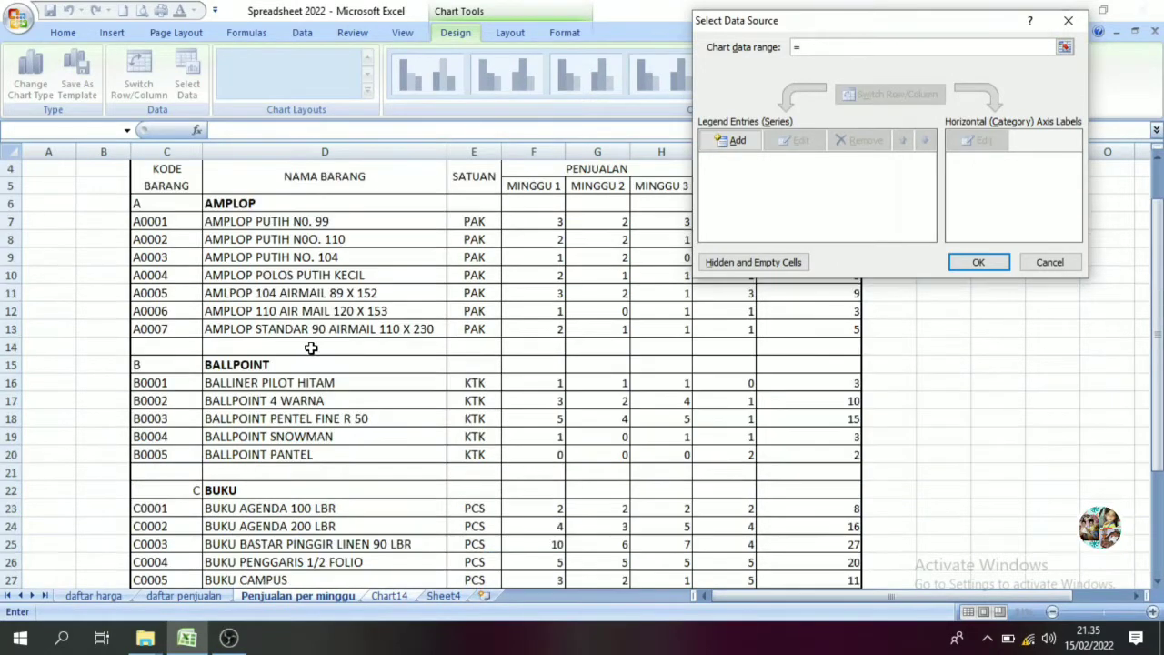
pyautogui.moveTo(259, 223)
pyautogui.mouseDown()
pyautogui.moveTo(297, 544)
pyautogui.moveTo(309, 509)
pyautogui.mouseUp()
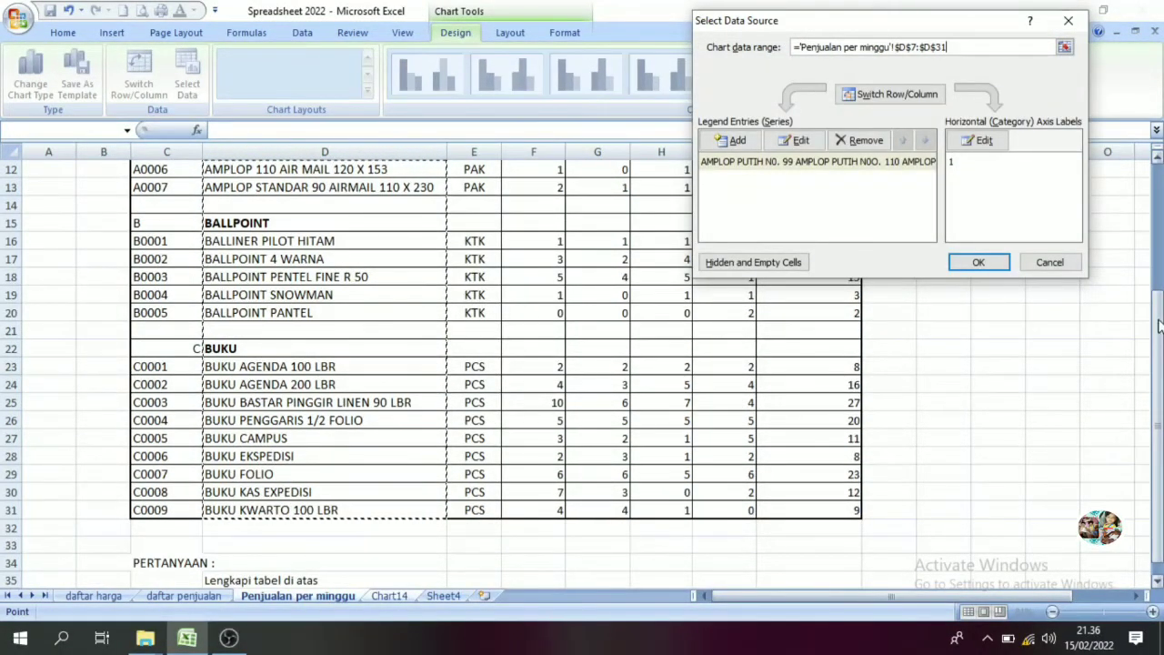
pyautogui.moveTo(1157, 418); pyautogui.dragTo(1157, 348)
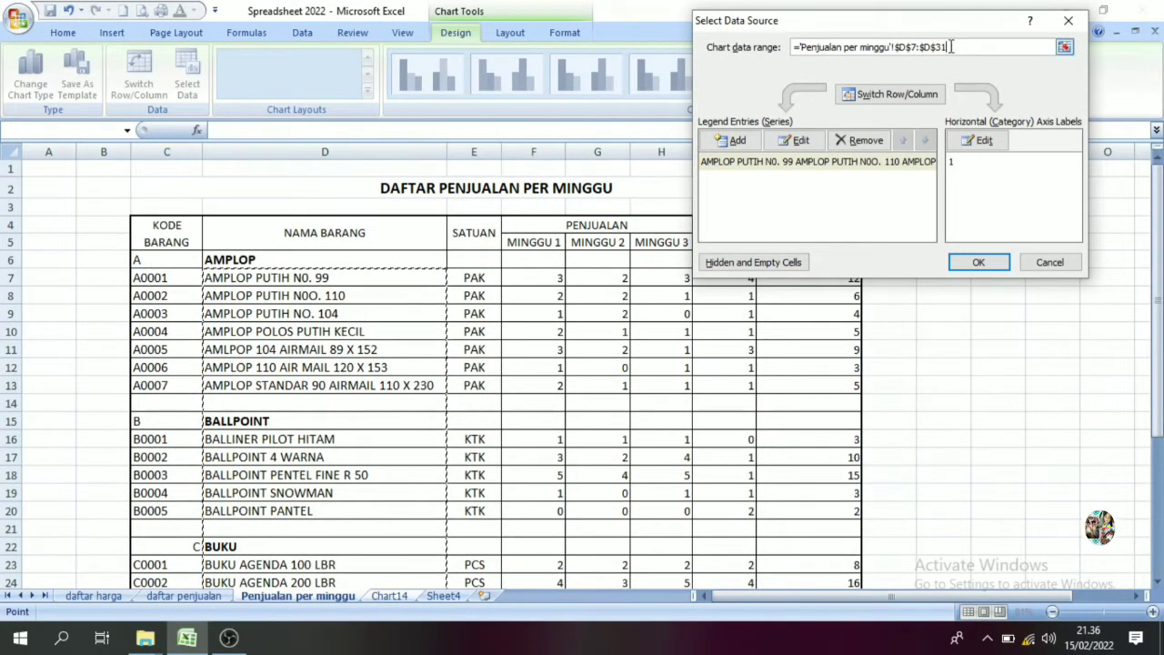
pyautogui.moveTo(897, 20); pyautogui.dragTo(237, 10)
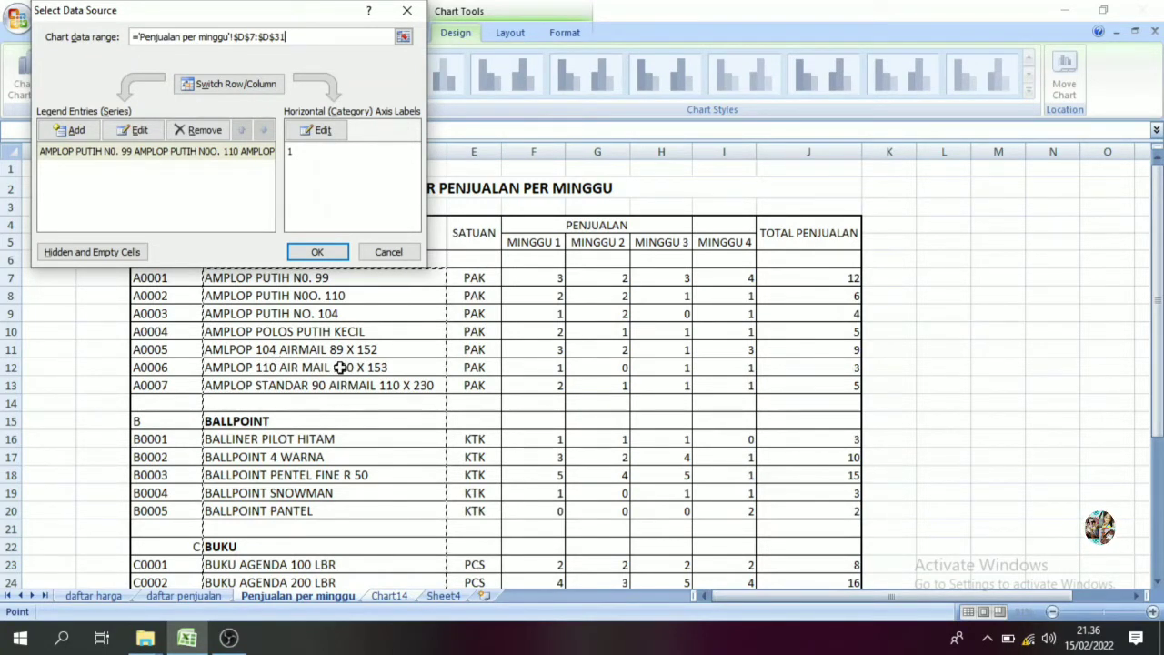
# - Add weekly sales F7:I31 to the range and switch rows and columns so items become series
pyautogui.moveTo(527, 279)
pyautogui.mouseDown()
pyautogui.moveTo(583, 279)
pyautogui.moveTo(728, 546)
pyautogui.mouseUp()
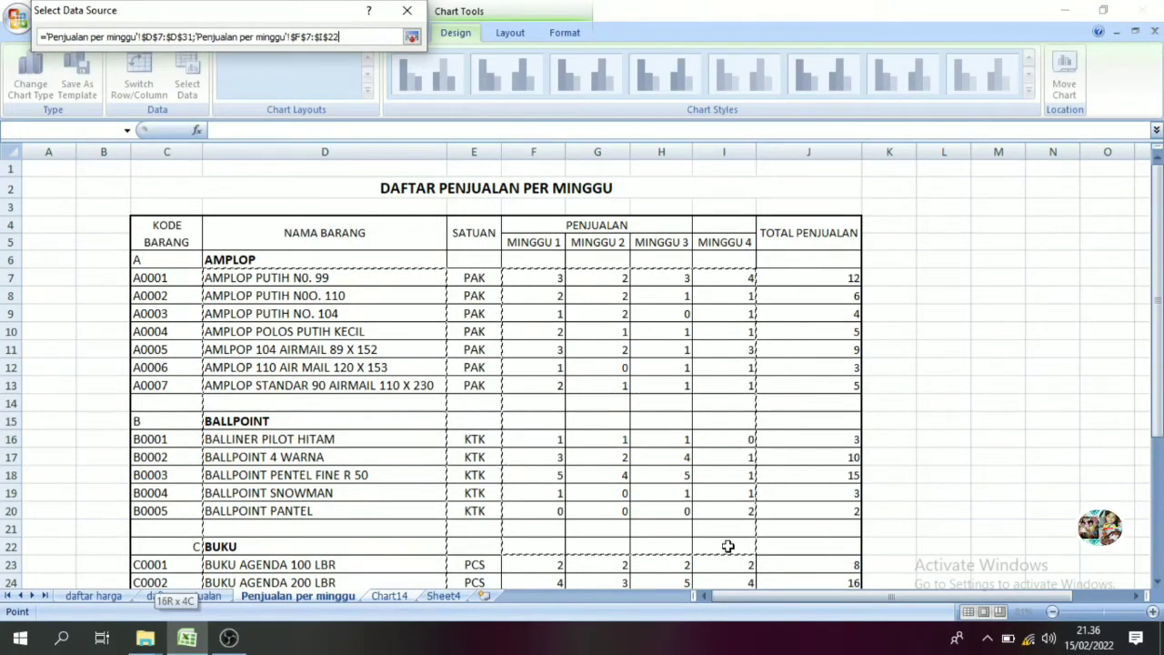
pyautogui.moveTo(728, 546); pyautogui.dragTo(719, 549)
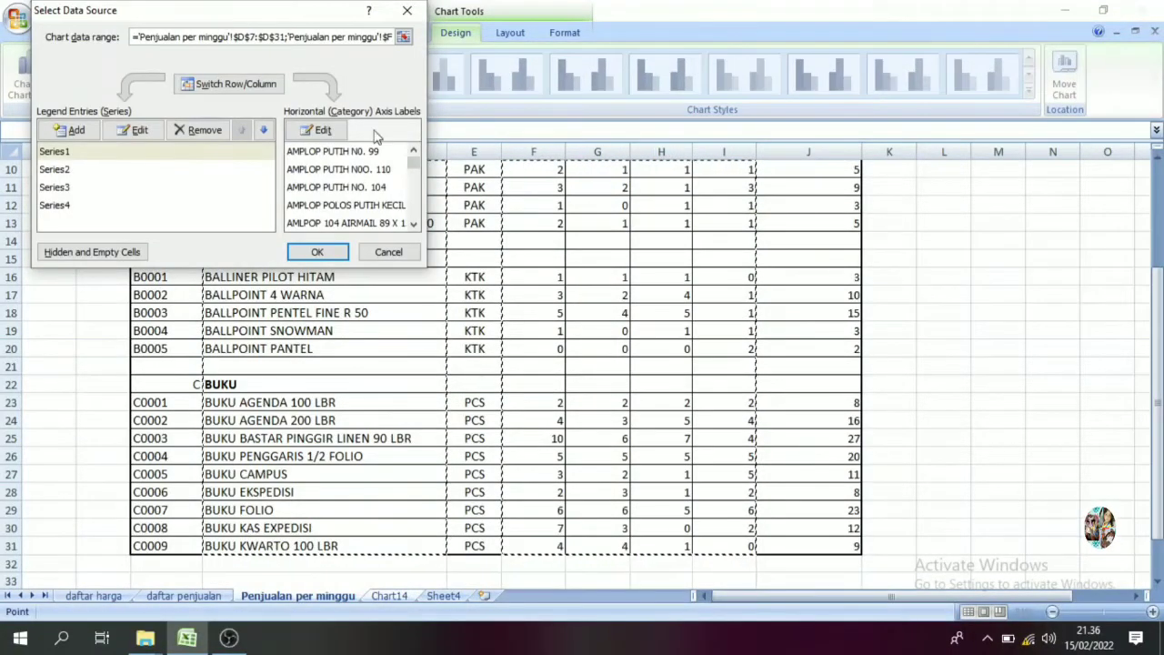
pyautogui.moveTo(238, 25); pyautogui.dragTo(844, 49)
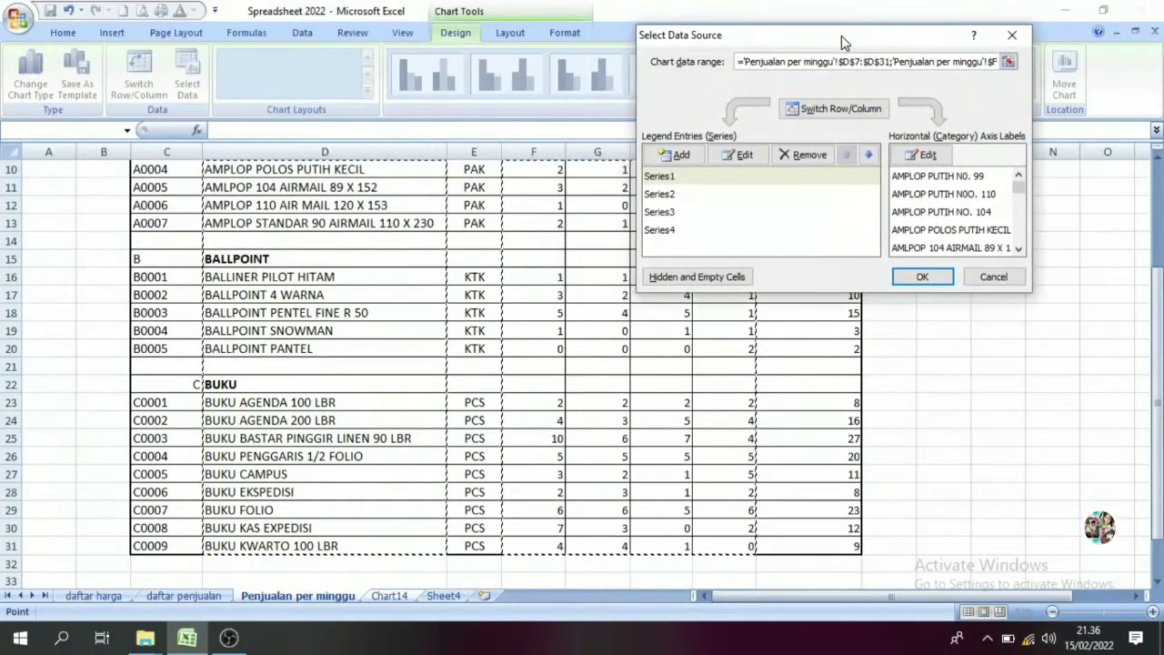
pyautogui.click(838, 115)
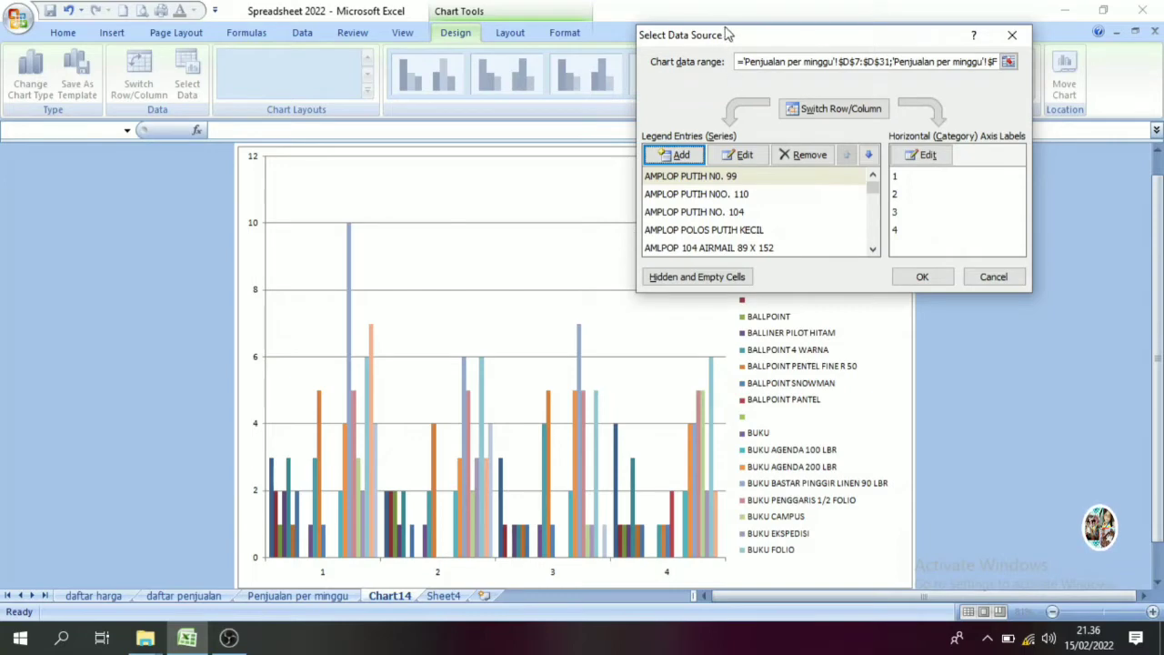
# - Remove the blank series following the AMPLOP items from the chart
pyautogui.moveTo(728, 34); pyautogui.dragTo(220, 10)
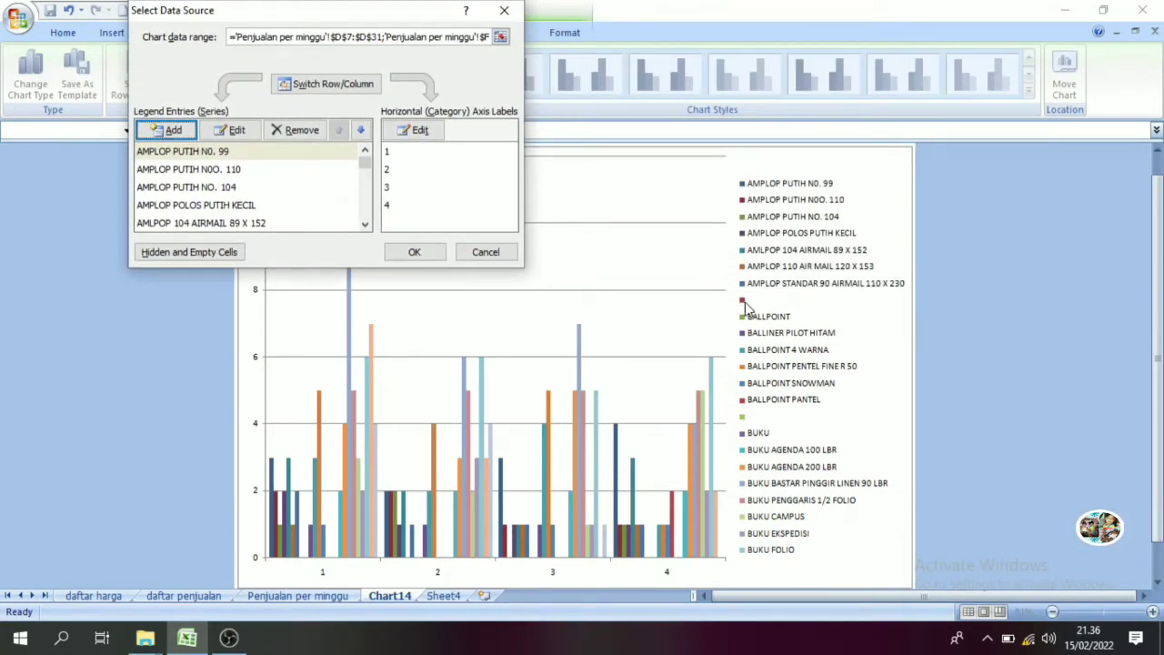
pyautogui.click(365, 226)
pyautogui.click(365, 225)
pyautogui.click(365, 225)
pyautogui.click(365, 225)
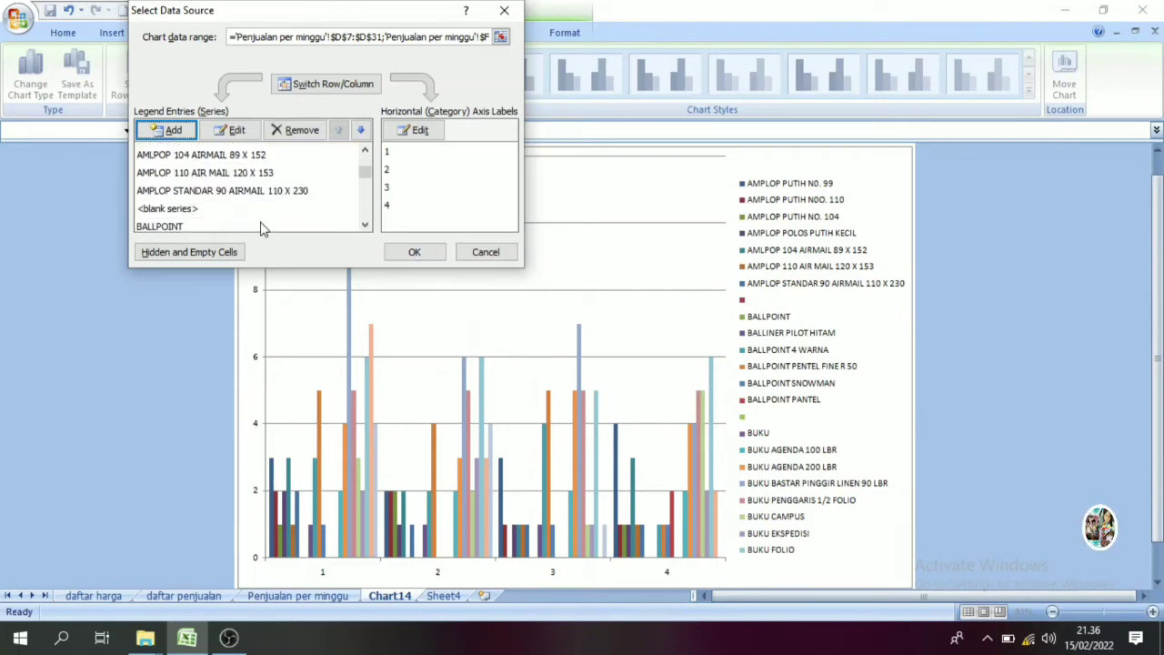
pyautogui.click(182, 210)
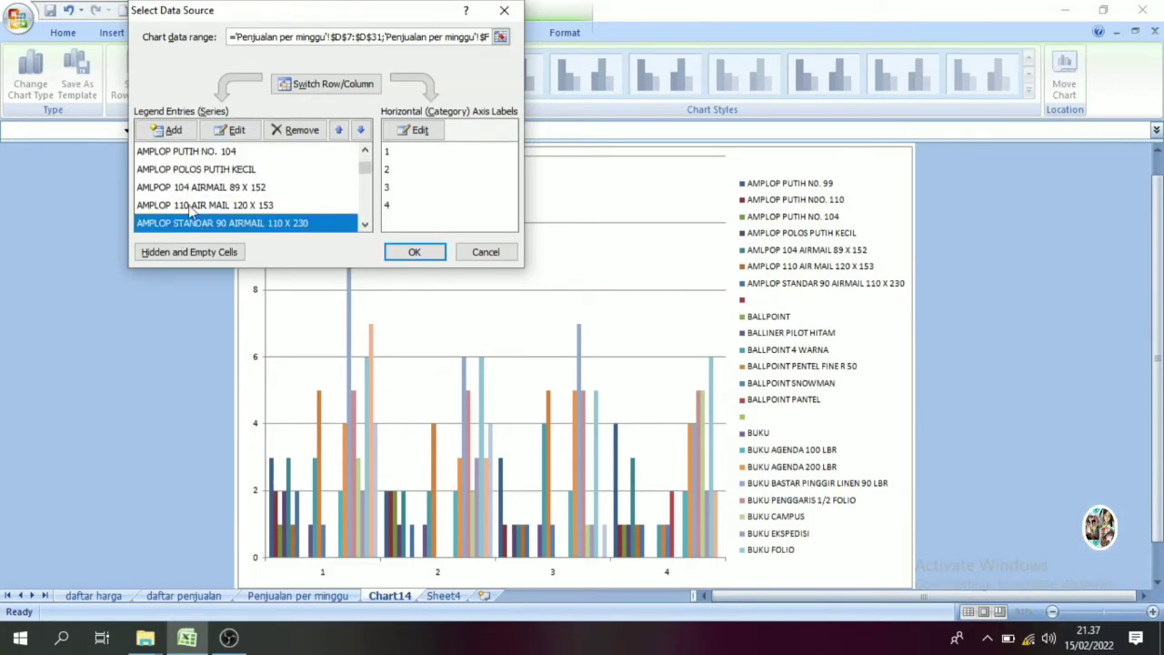
pyautogui.click(191, 206)
pyautogui.click(365, 224)
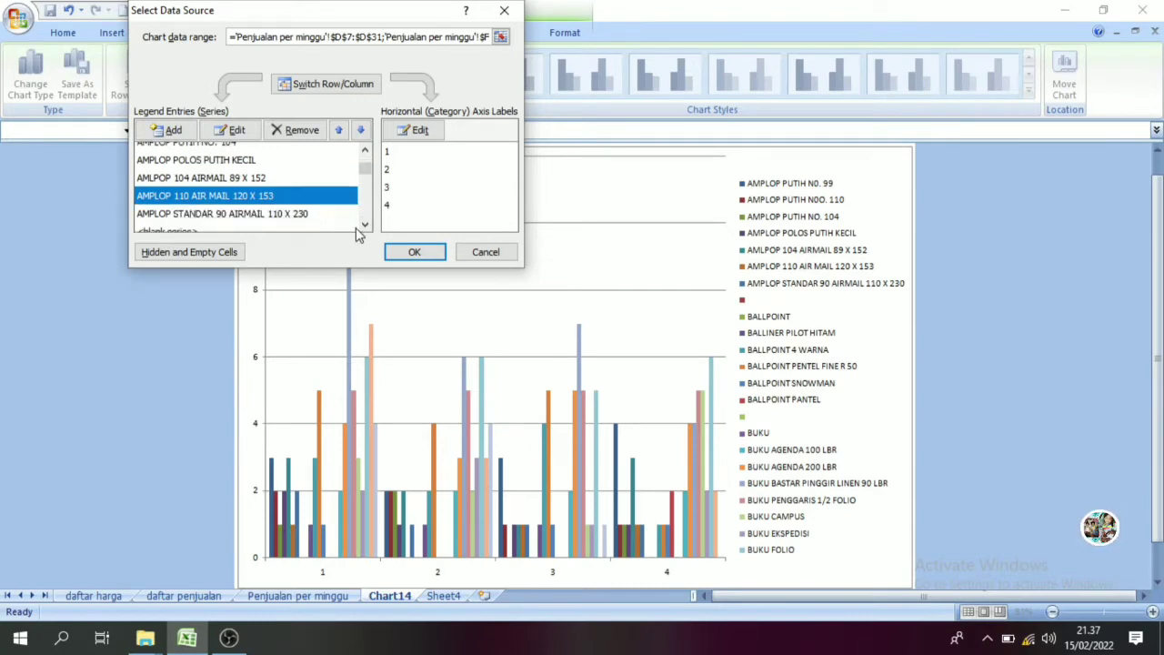
pyautogui.click(202, 230)
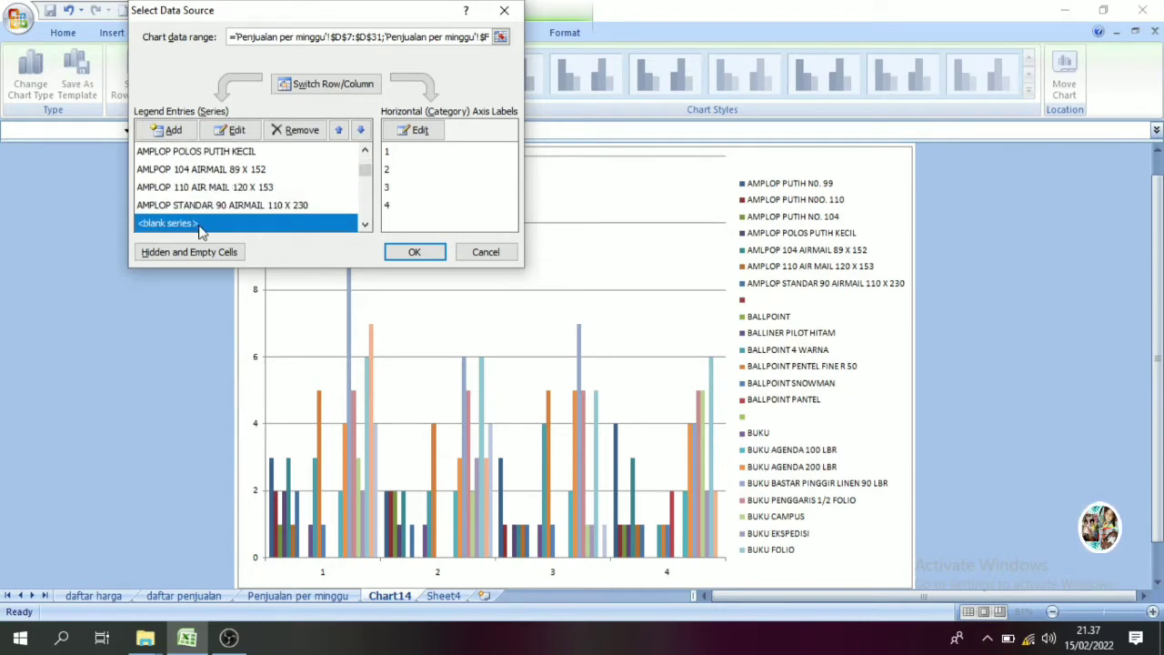
pyautogui.click(303, 132)
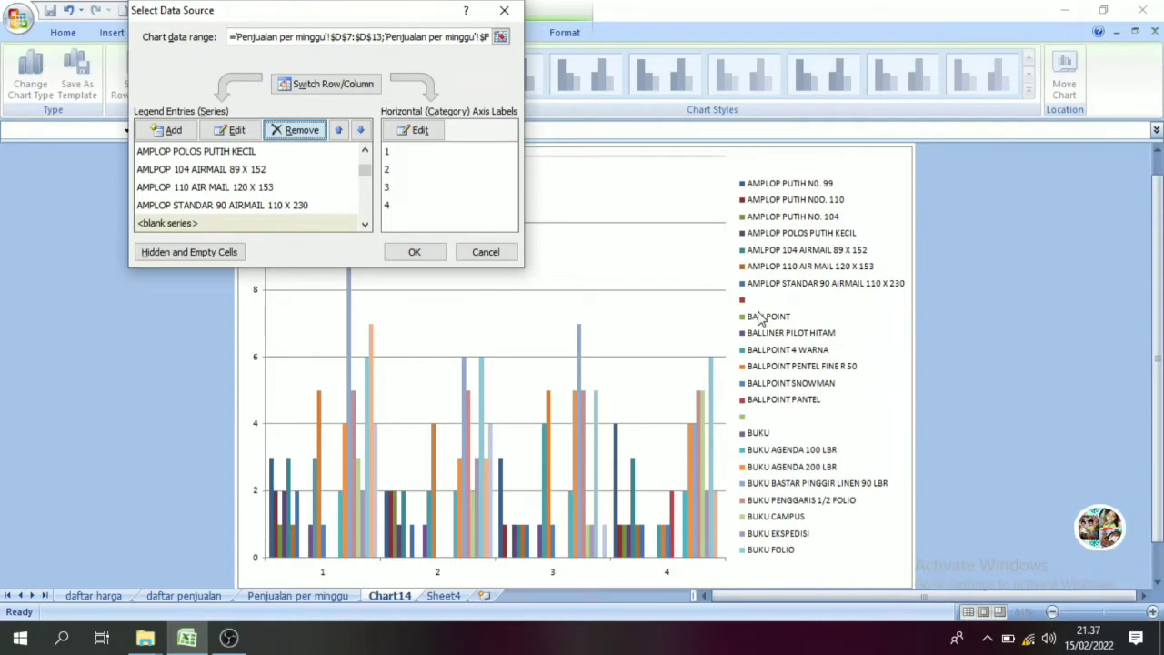
# - Remove the BALLPOINT heading series from the chart
pyautogui.click(365, 224)
pyautogui.click(364, 224)
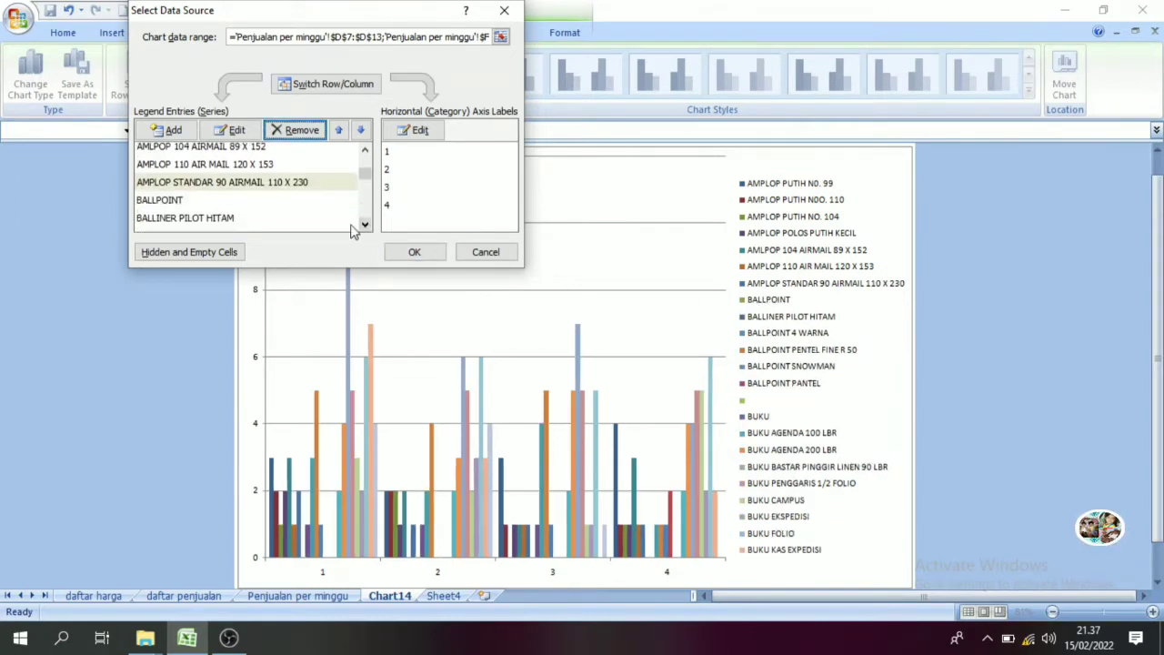
pyautogui.click(162, 207)
pyautogui.click(291, 133)
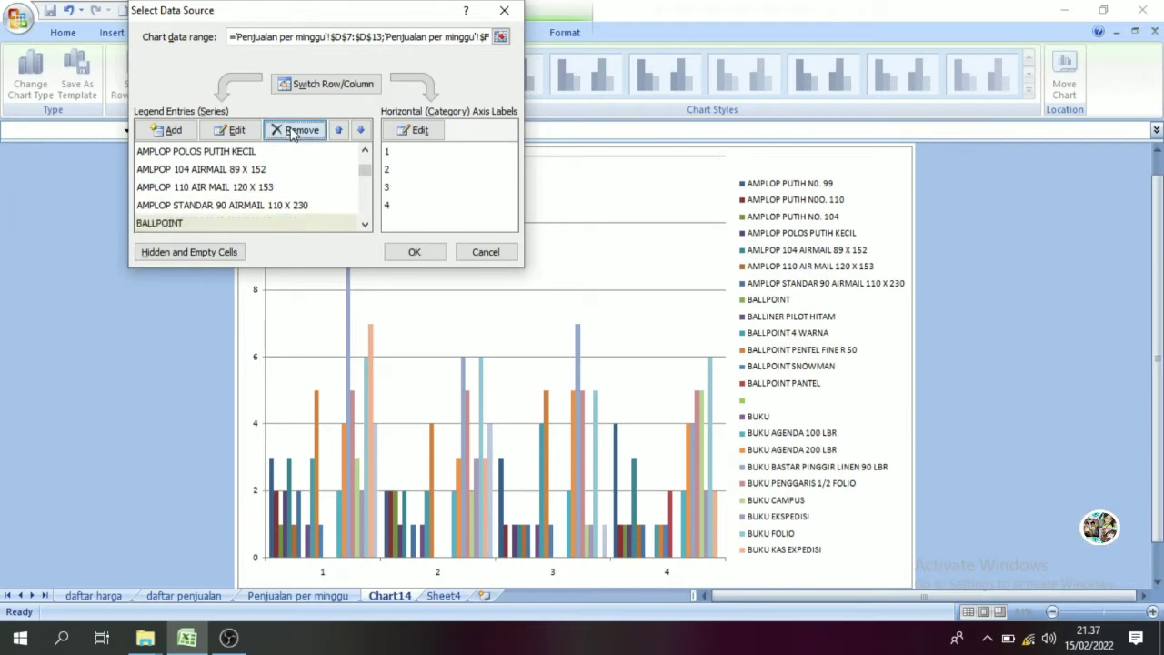
pyautogui.click(293, 133)
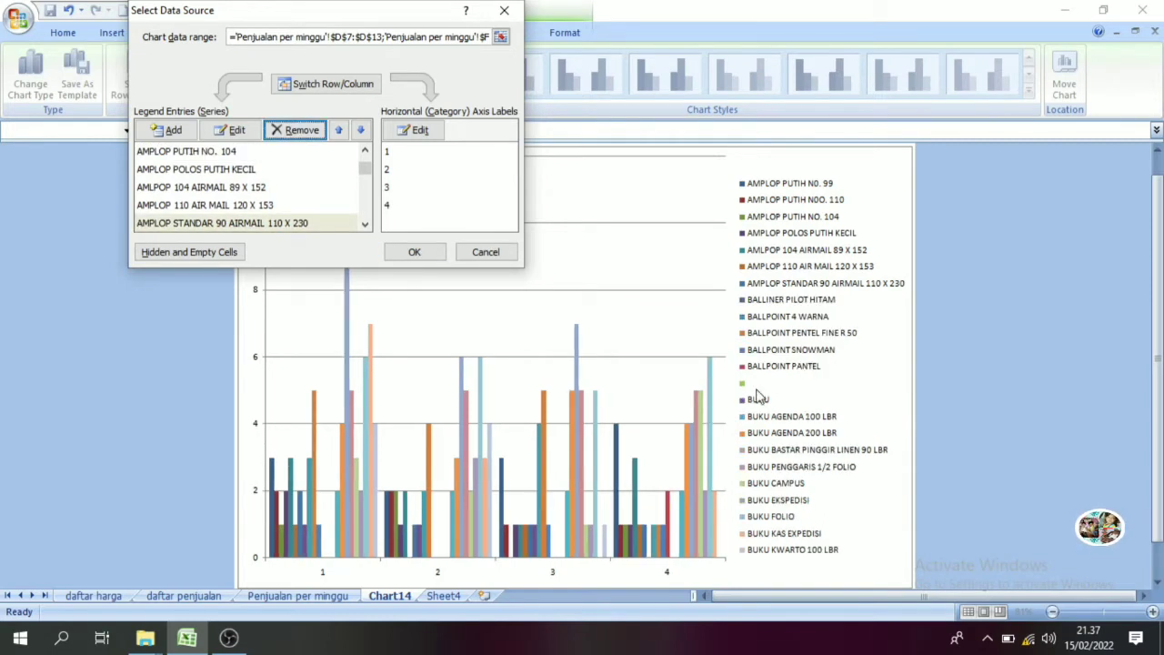
# - Remove the second blank series and the BUKU series, then confirm the data source
pyautogui.click(365, 224)
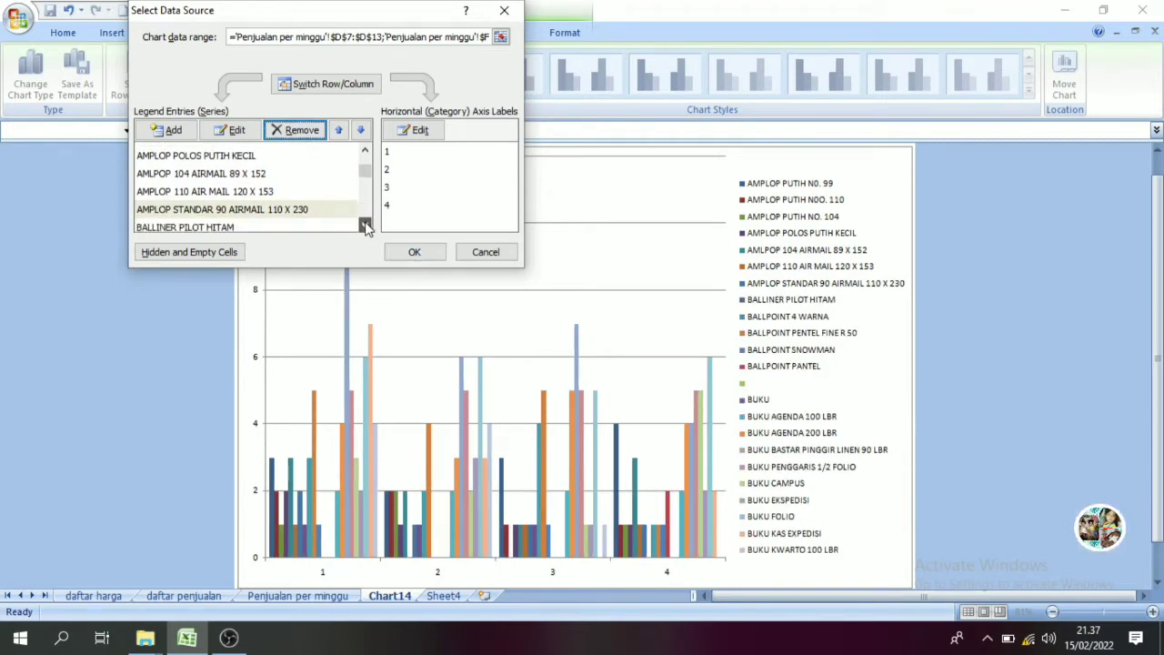
pyautogui.doubleClick(365, 225)
pyautogui.doubleClick(365, 225)
pyautogui.doubleClick(364, 225)
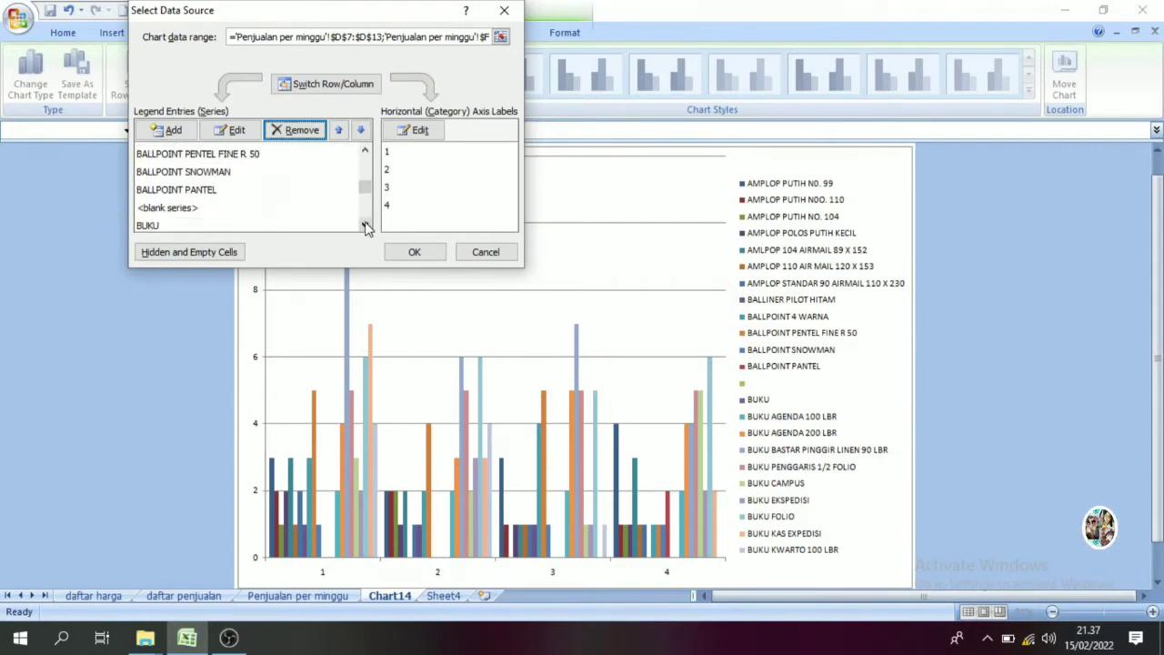
pyautogui.click(170, 212)
pyautogui.click(302, 130)
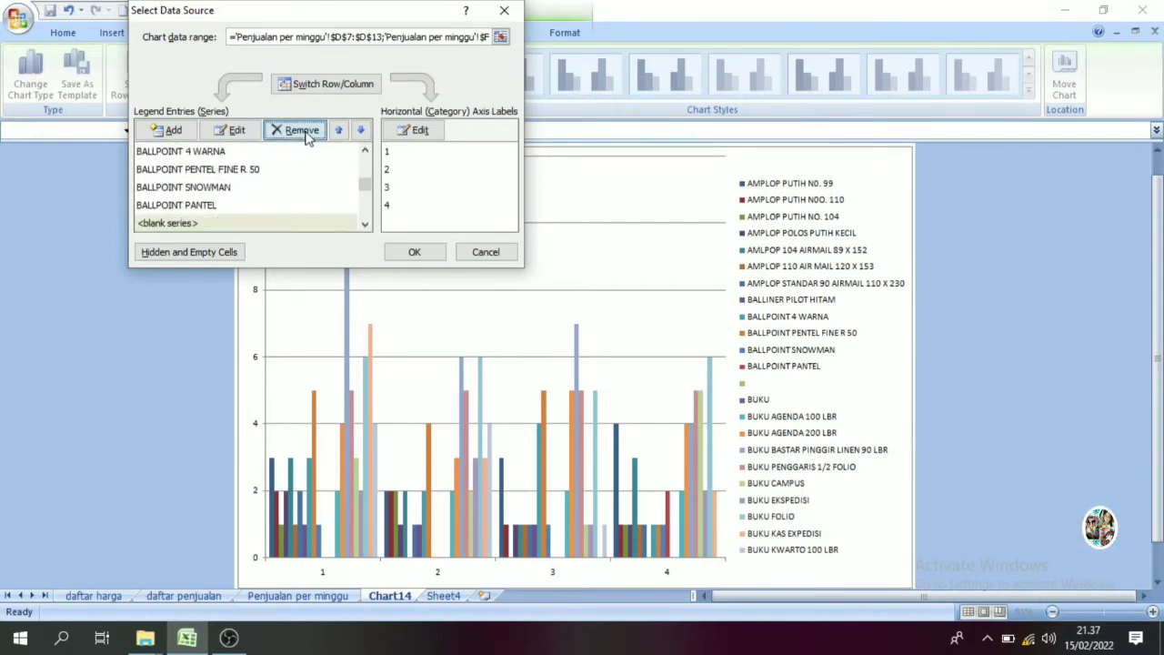
pyautogui.click(363, 226)
pyautogui.click(143, 217)
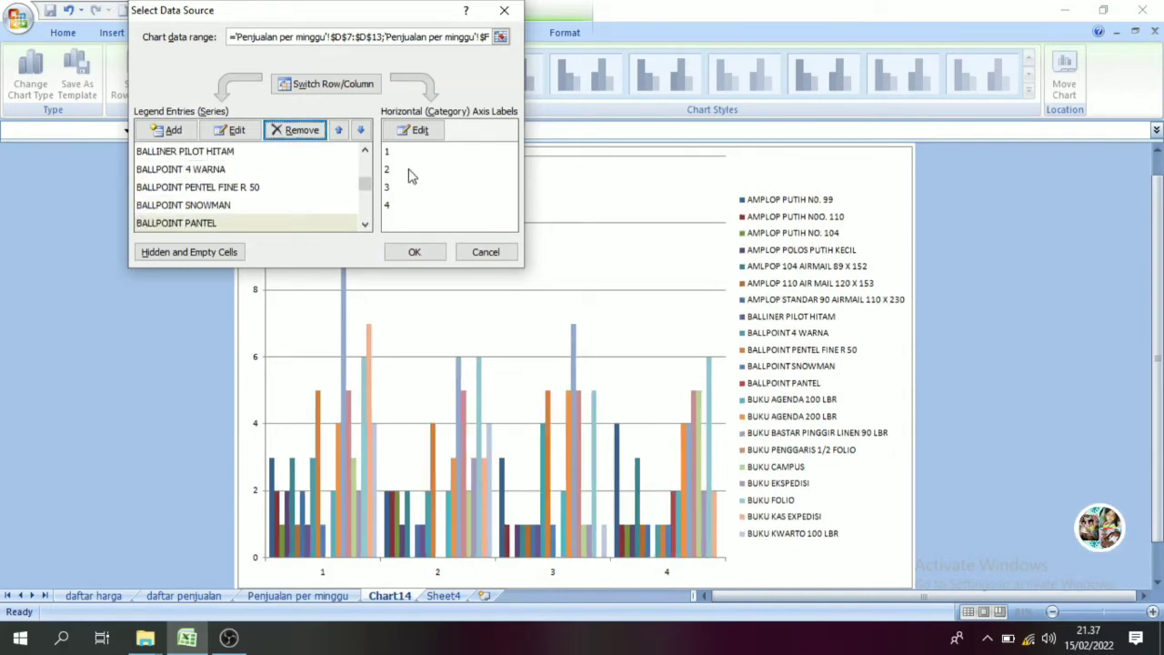
pyautogui.click(414, 252)
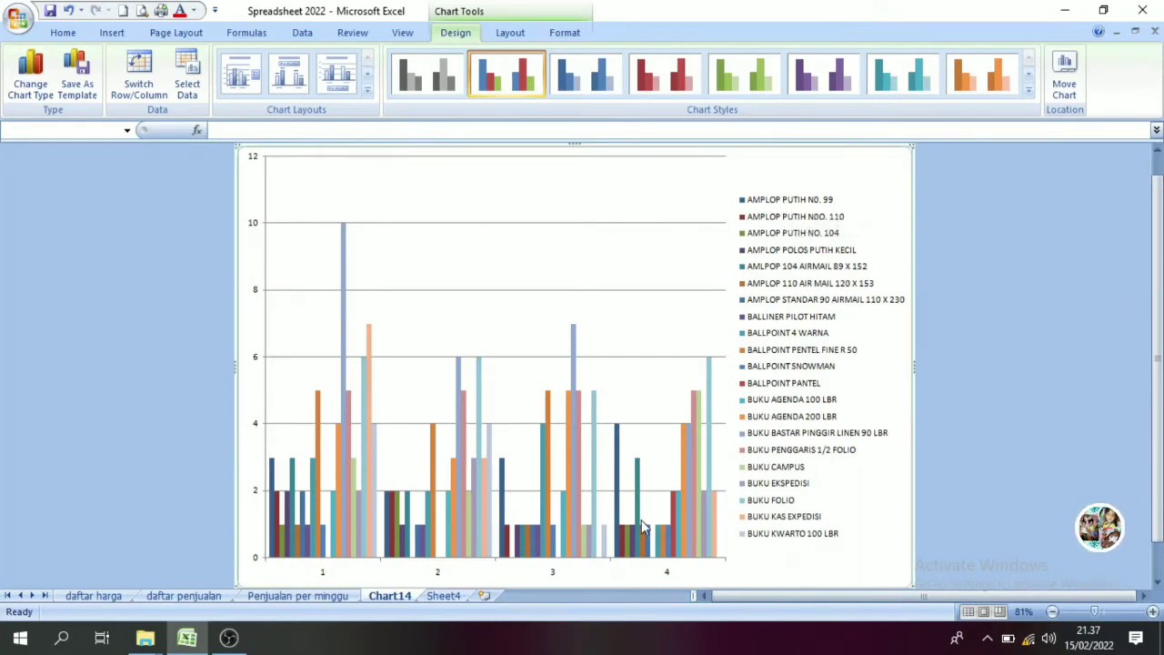
# - Scroll down and back up over Chart14 to review the chart
pyautogui.scroll(-1, 1157, 364)
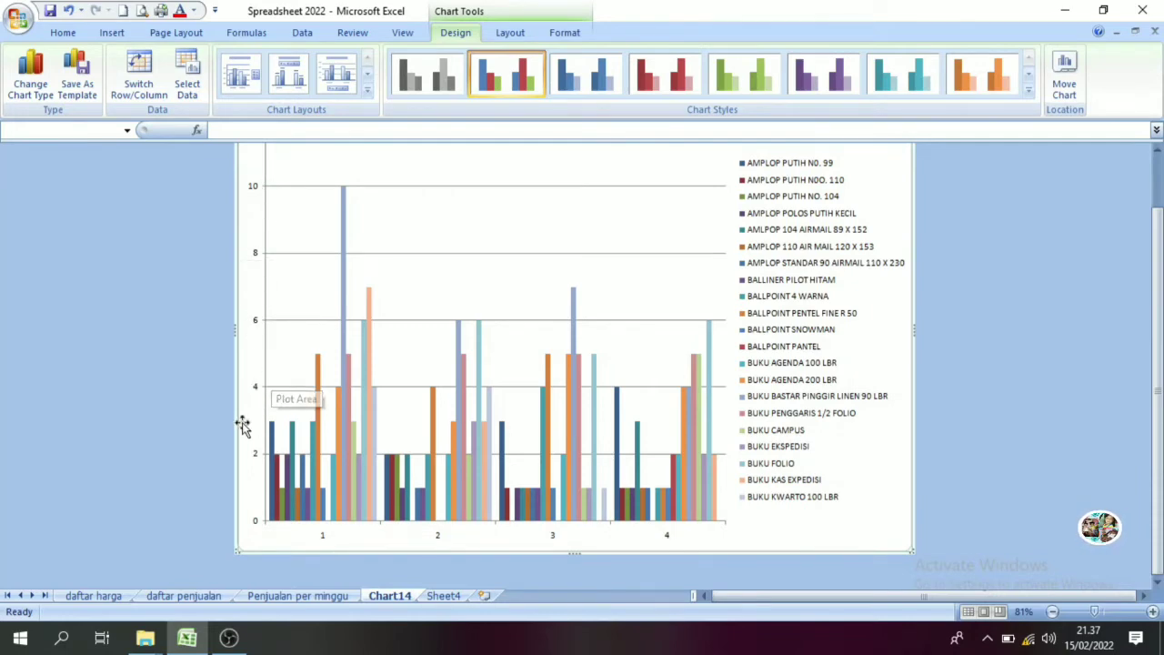
pyautogui.scroll(2, 1159, 318)
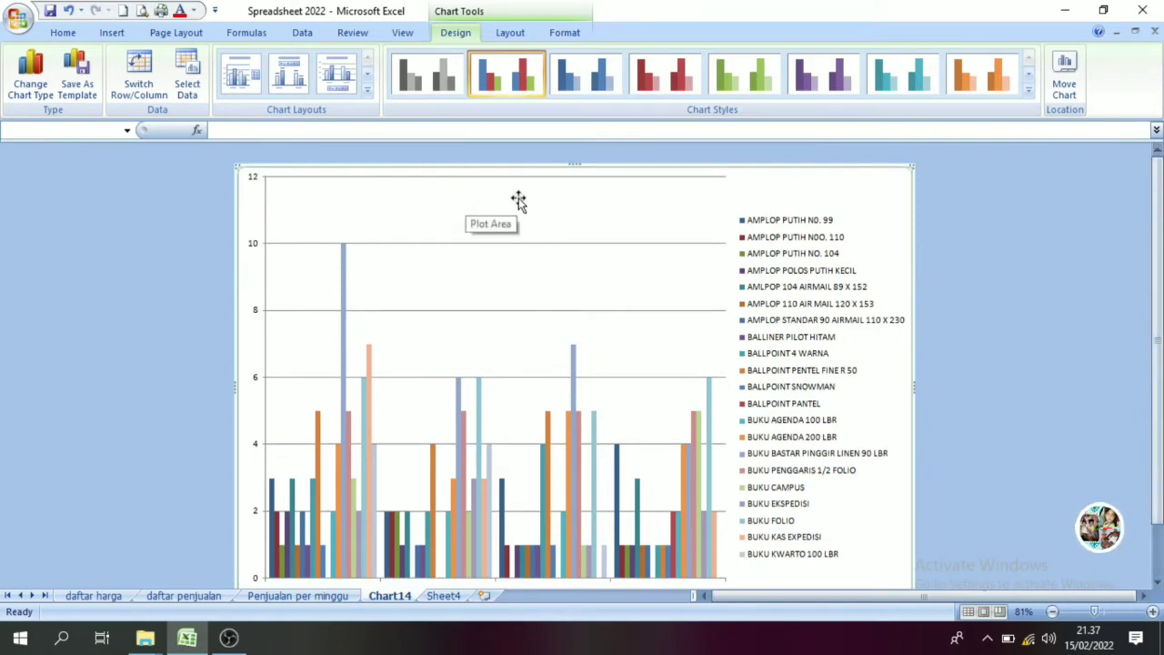
# - Add a centred overlay chart title reading 'DAFTAR PENJUALAN PER MINGGU'
pyautogui.click(510, 34)
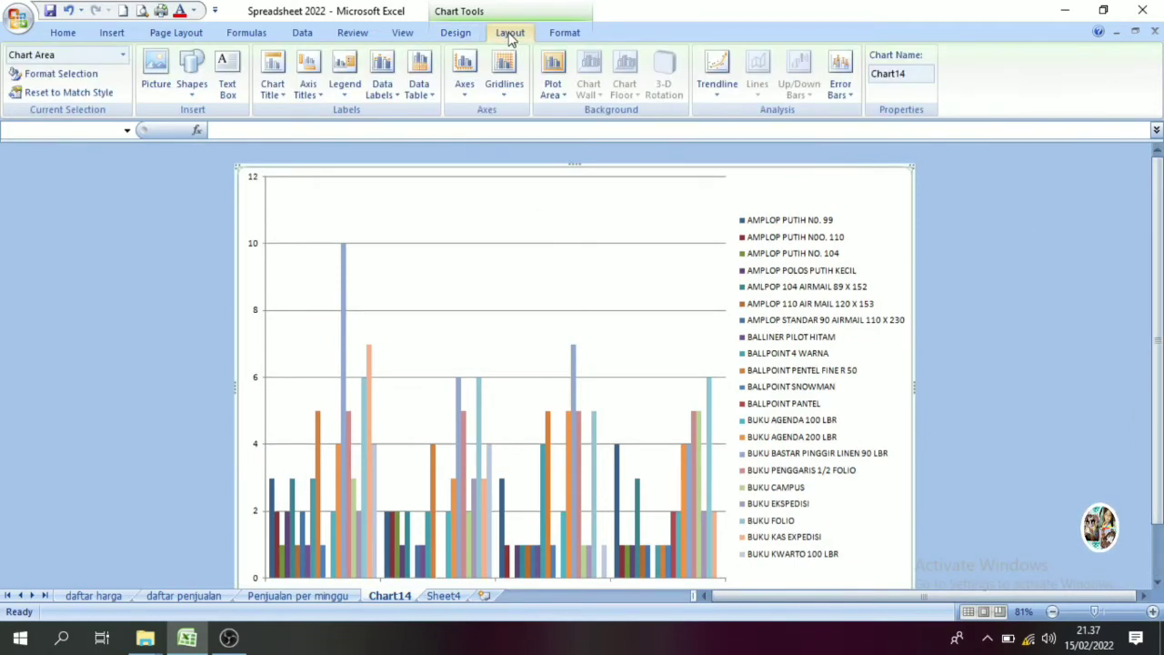
pyautogui.click(274, 89)
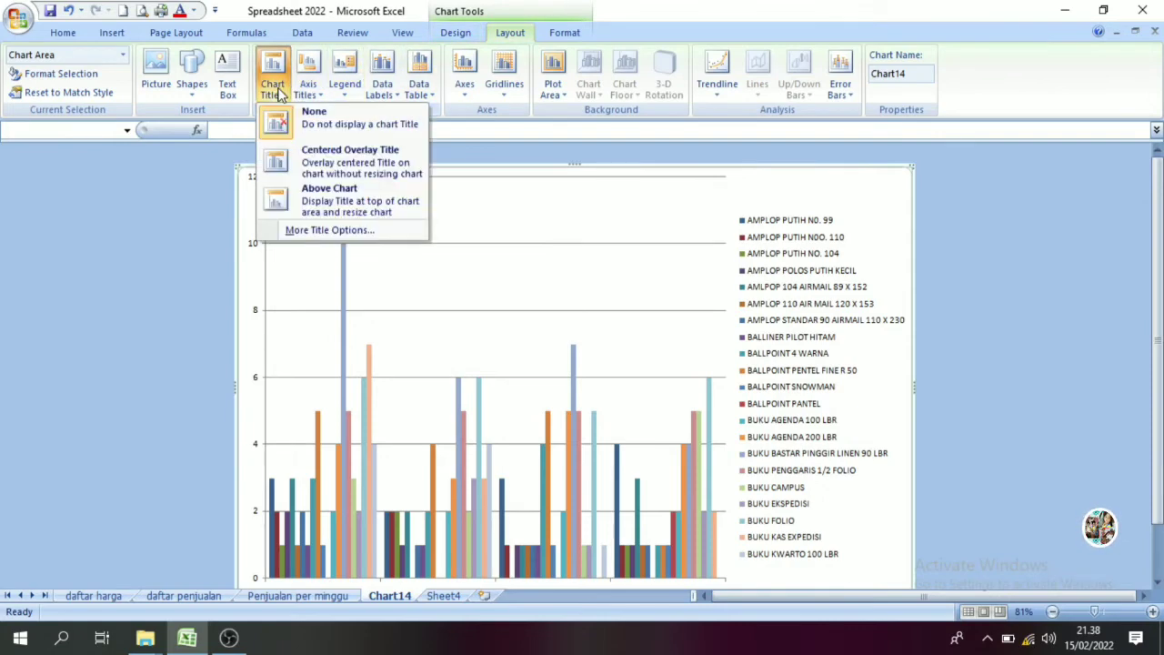
pyautogui.click(381, 170)
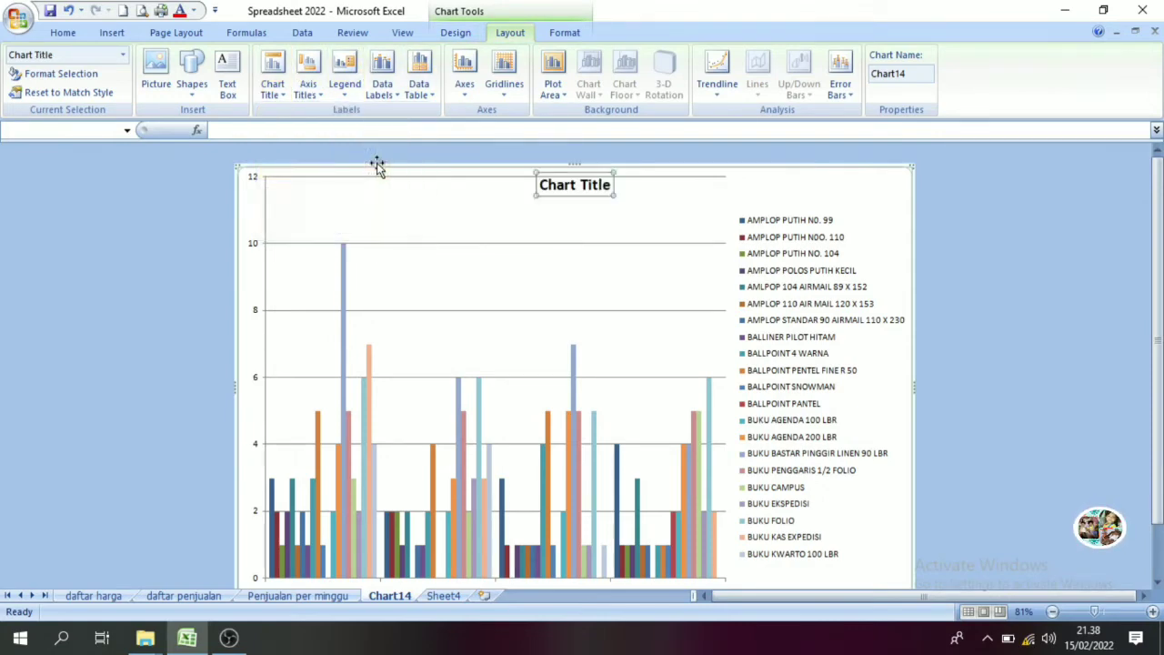
pyautogui.click(243, 130)
pyautogui.write('DAFTAR PENJUALAN PER MINGGU')
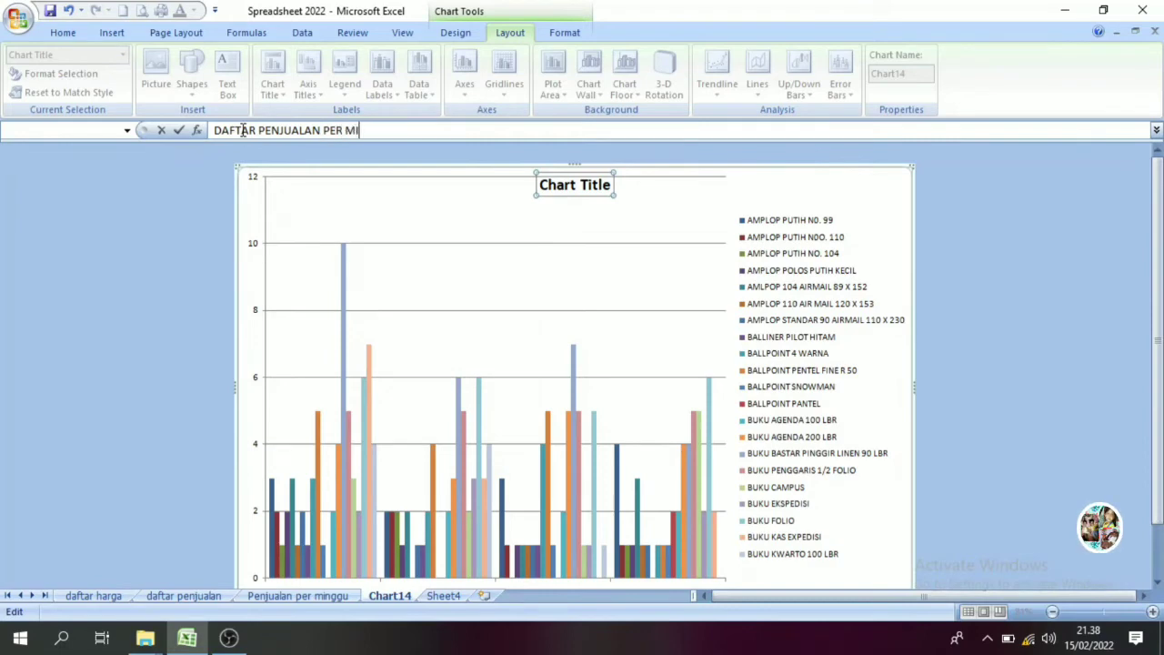
pyautogui.press('Return')
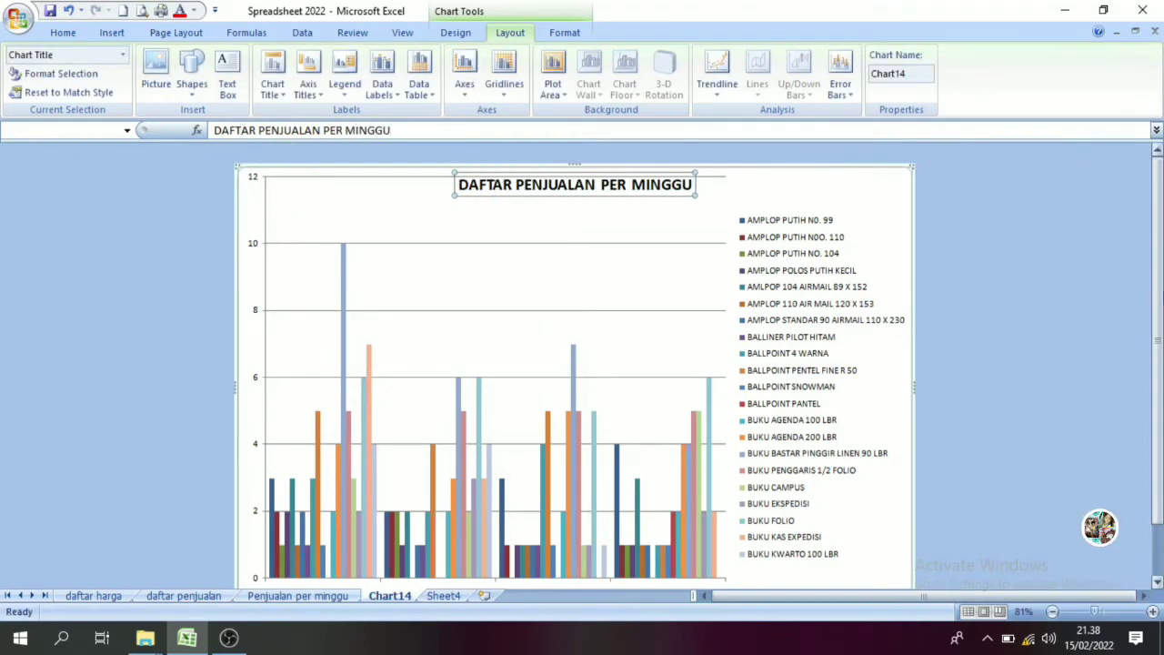
pyautogui.scroll(-3, 1160, 432)
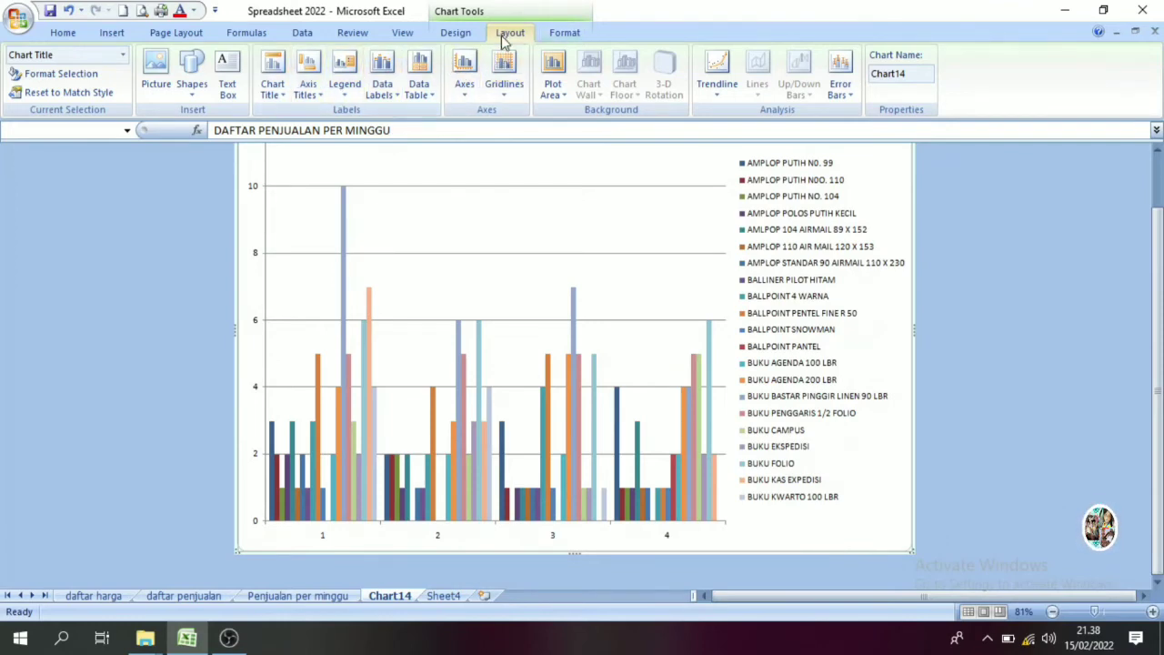
# - Add the title 'PENJUALAN MINGGU KE' below the horizontal axis
pyautogui.click(315, 101)
pyautogui.moveTo(364, 115)
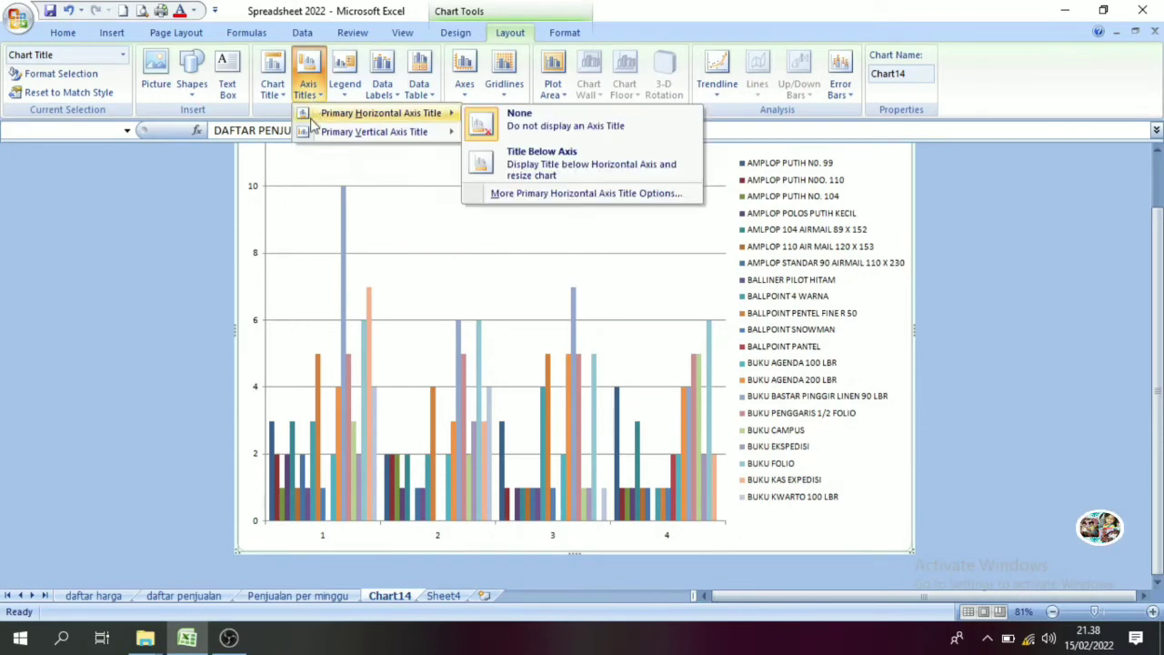
pyautogui.moveTo(409, 118)
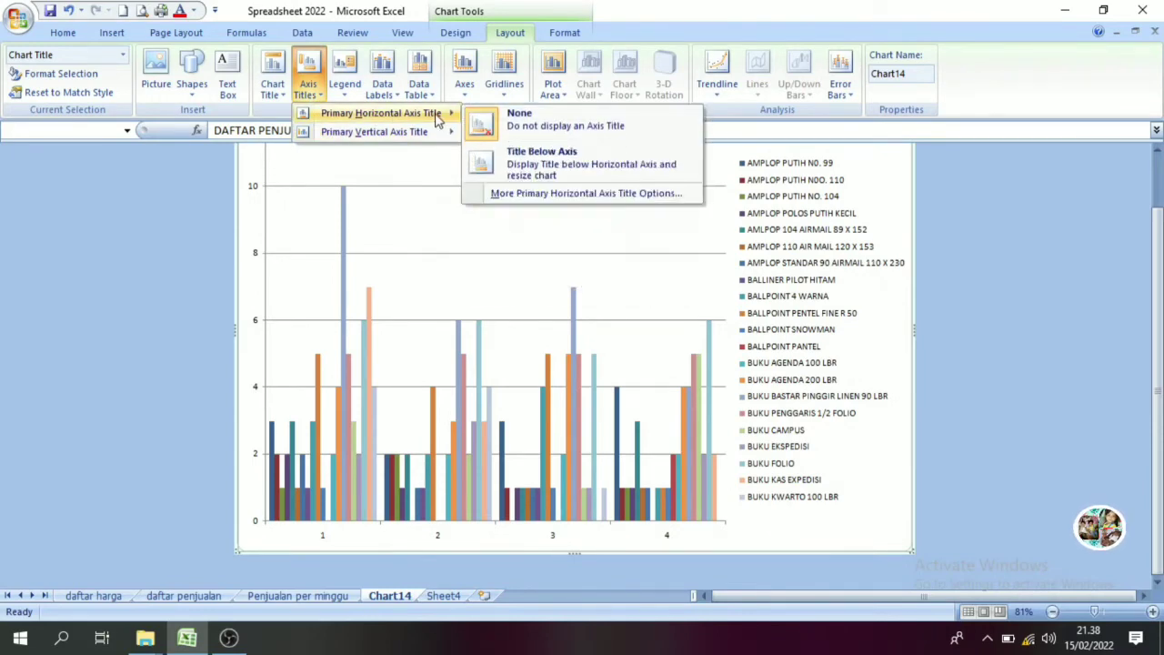
pyautogui.click(539, 166)
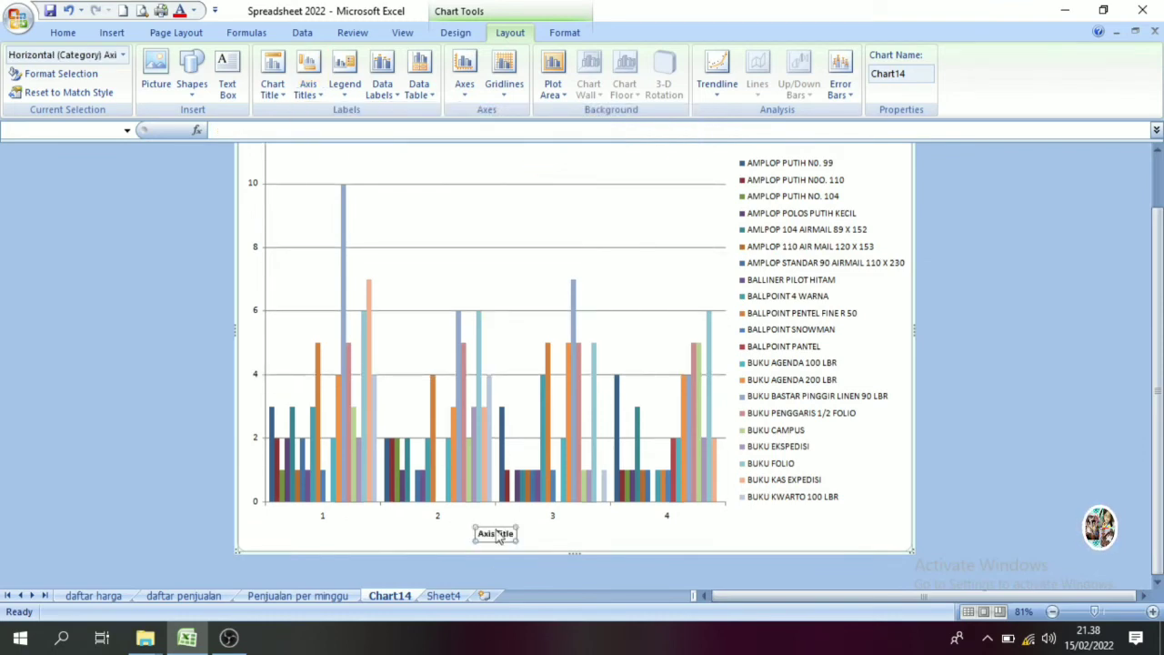
pyautogui.click(242, 130)
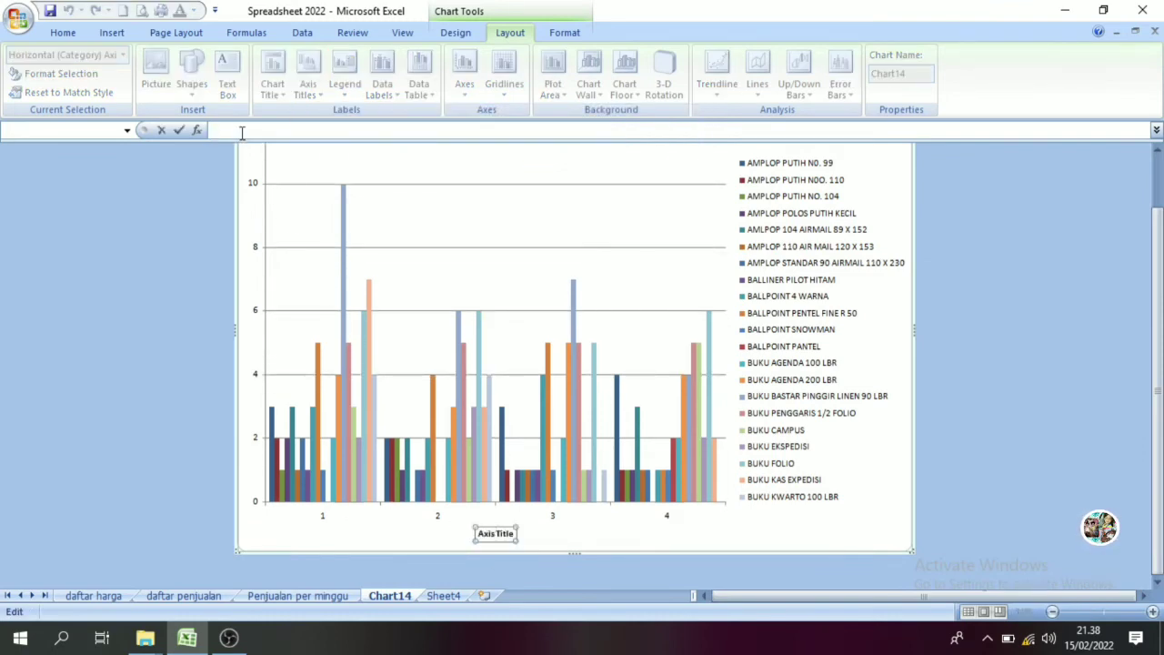
pyautogui.write('PENJUALAN MINGGU KE')
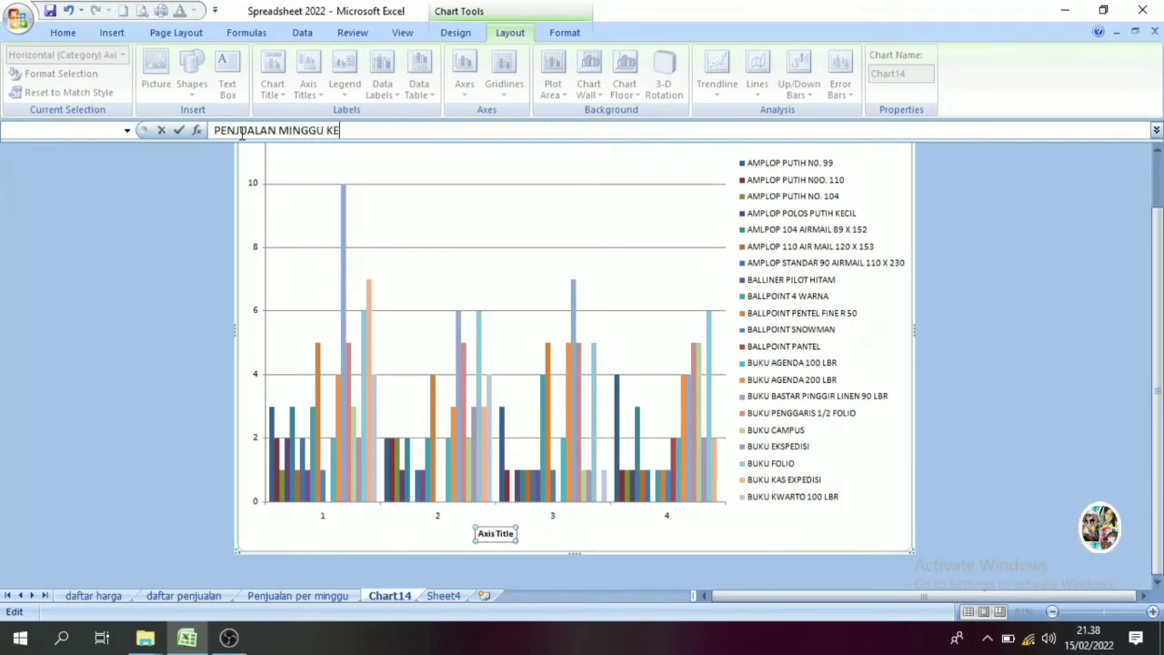
pyautogui.press('Return')
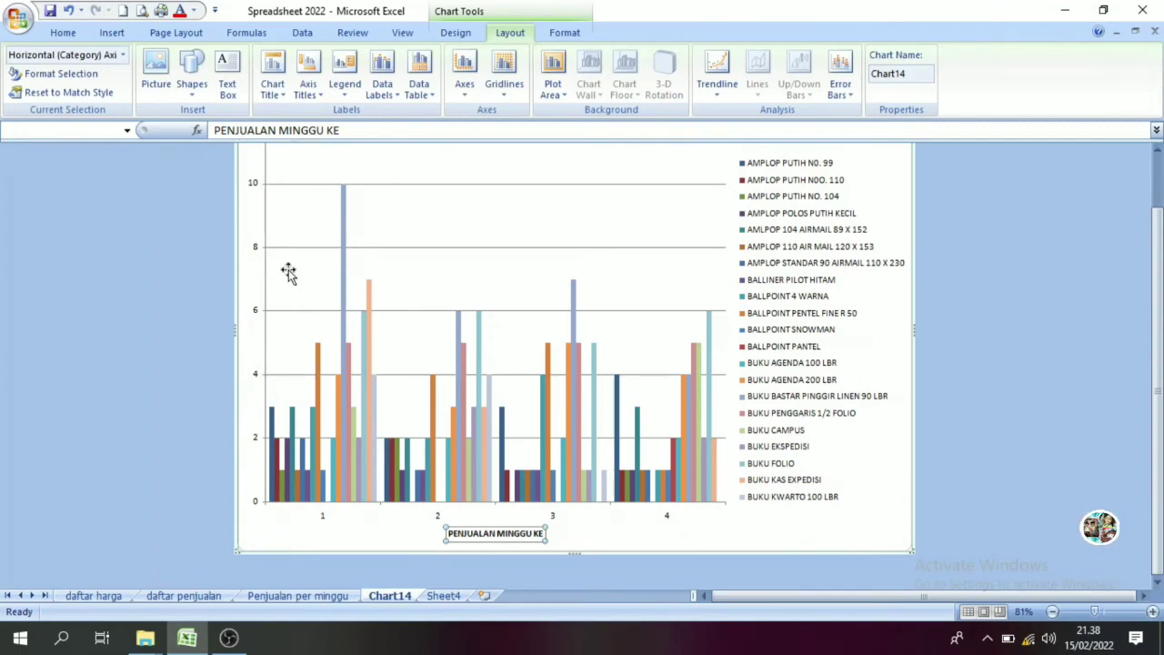
# - Add a rotated vertical axis title reading 'JUMLAH TERJUAL'
pyautogui.click(308, 87)
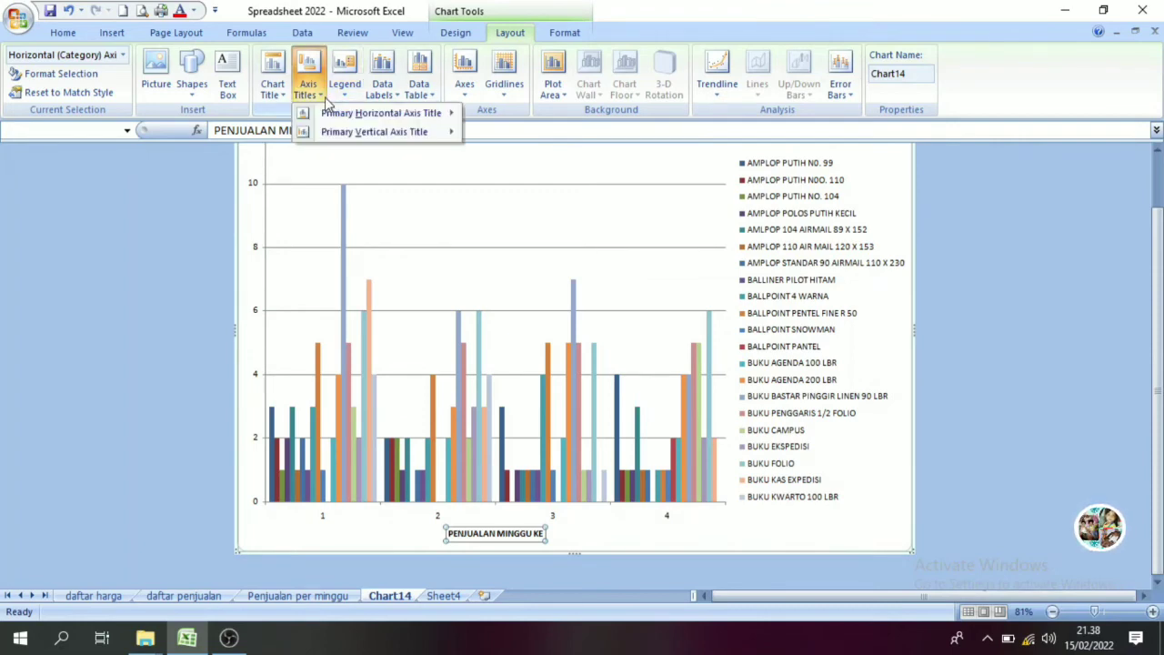
pyautogui.moveTo(341, 136)
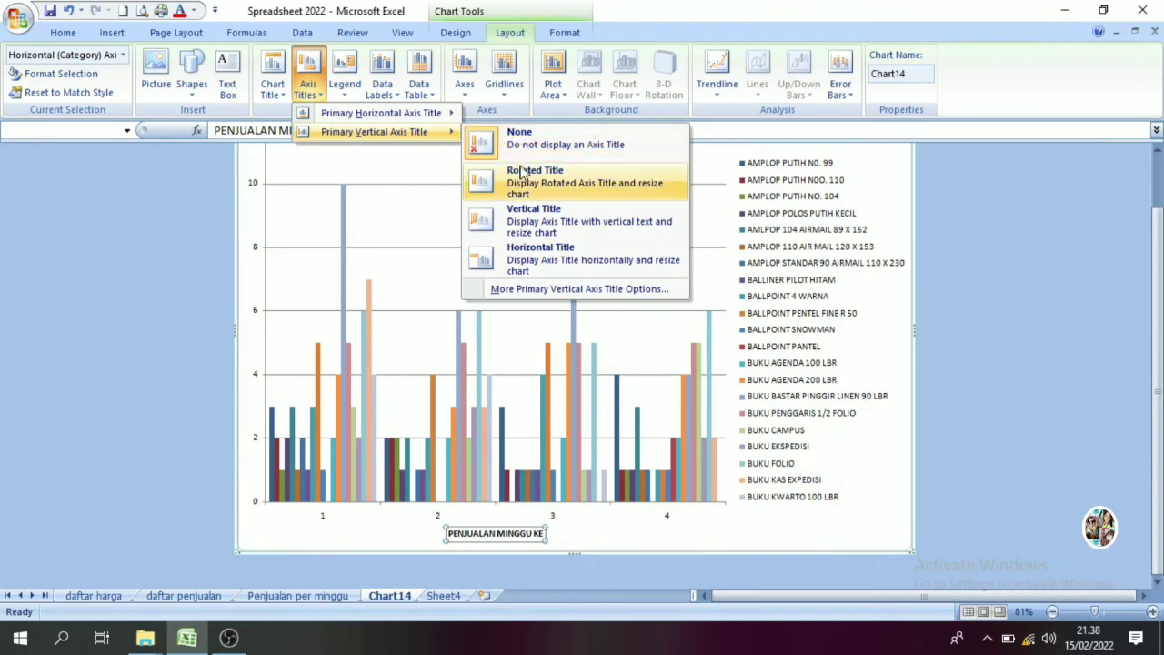
pyautogui.click(549, 187)
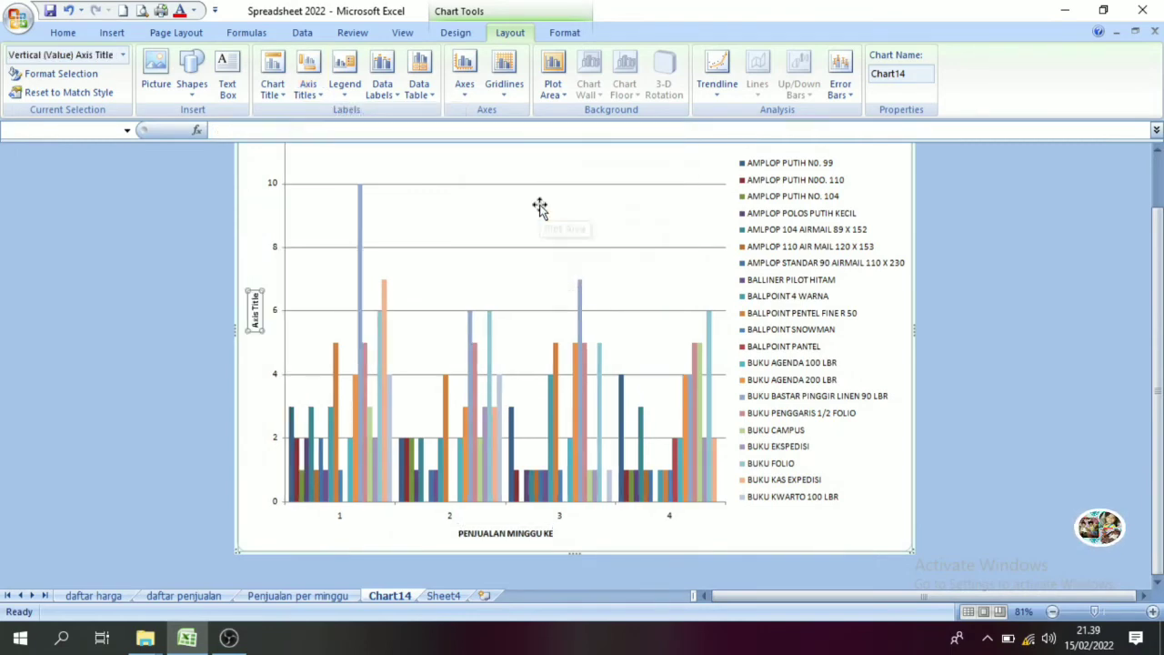
pyautogui.click(253, 132)
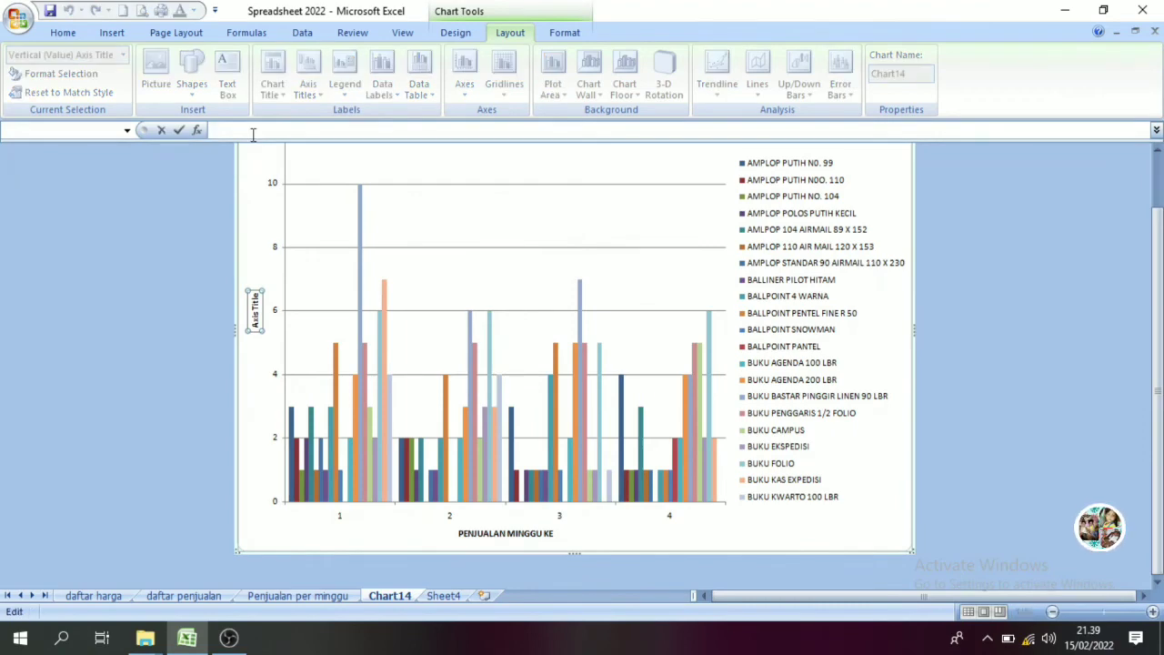
pyautogui.write('JUMLAH TERJUAL')
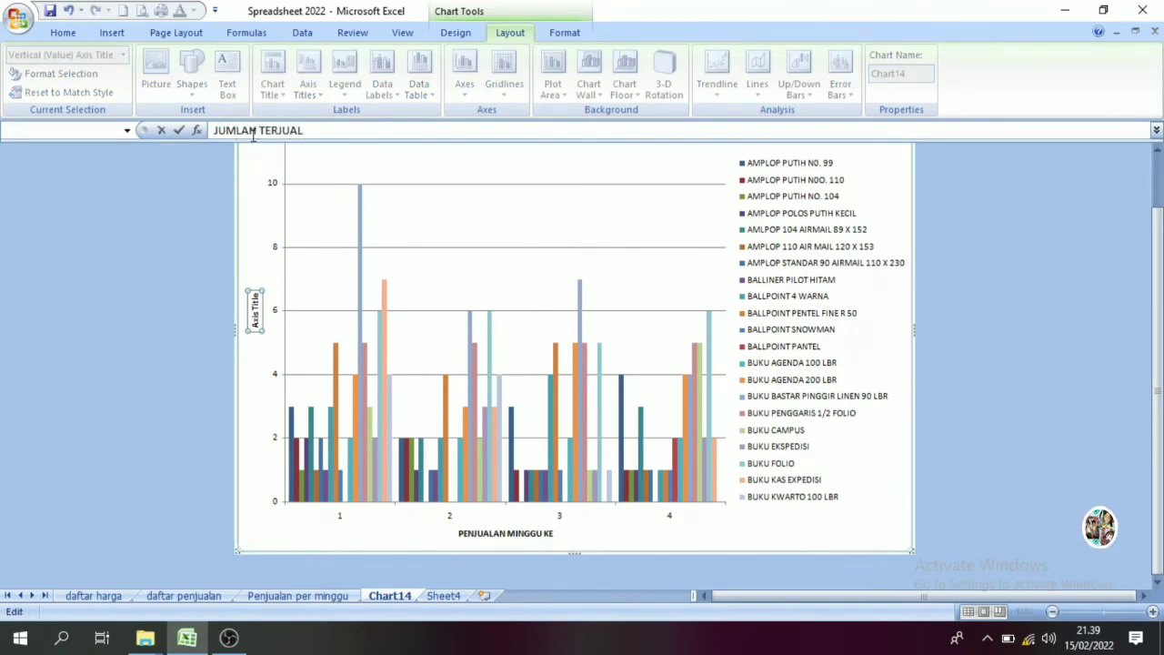
pyautogui.press('Return')
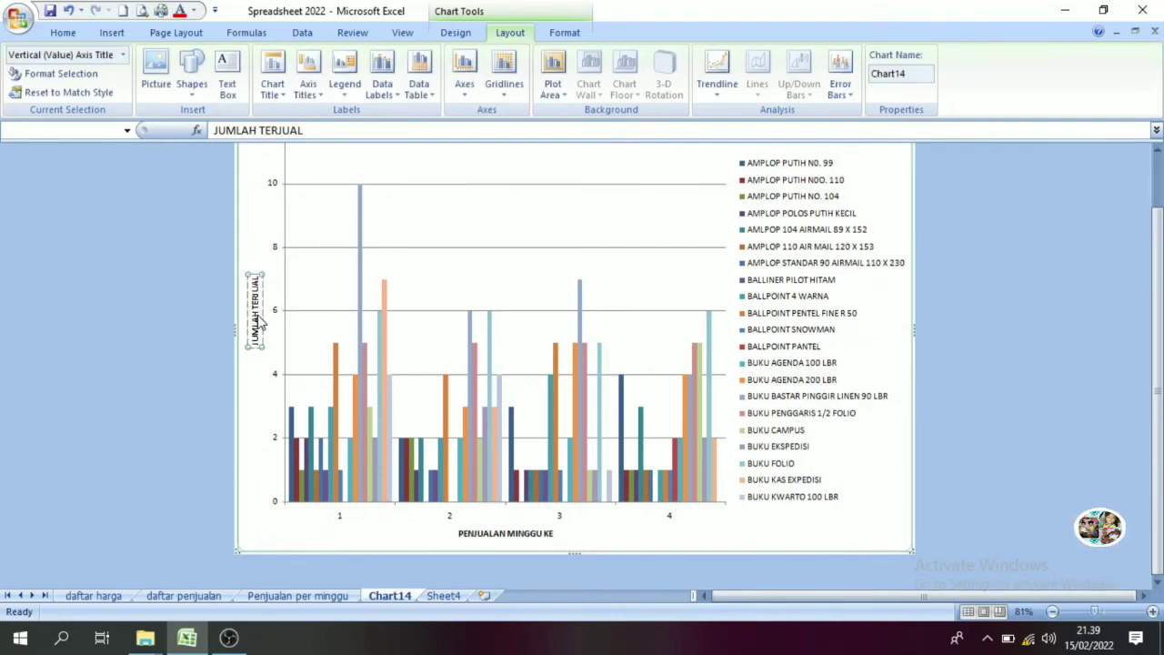
# - Set font size 18 on the vertical axis title, then on the horizontal axis title
pyautogui.click(63, 34)
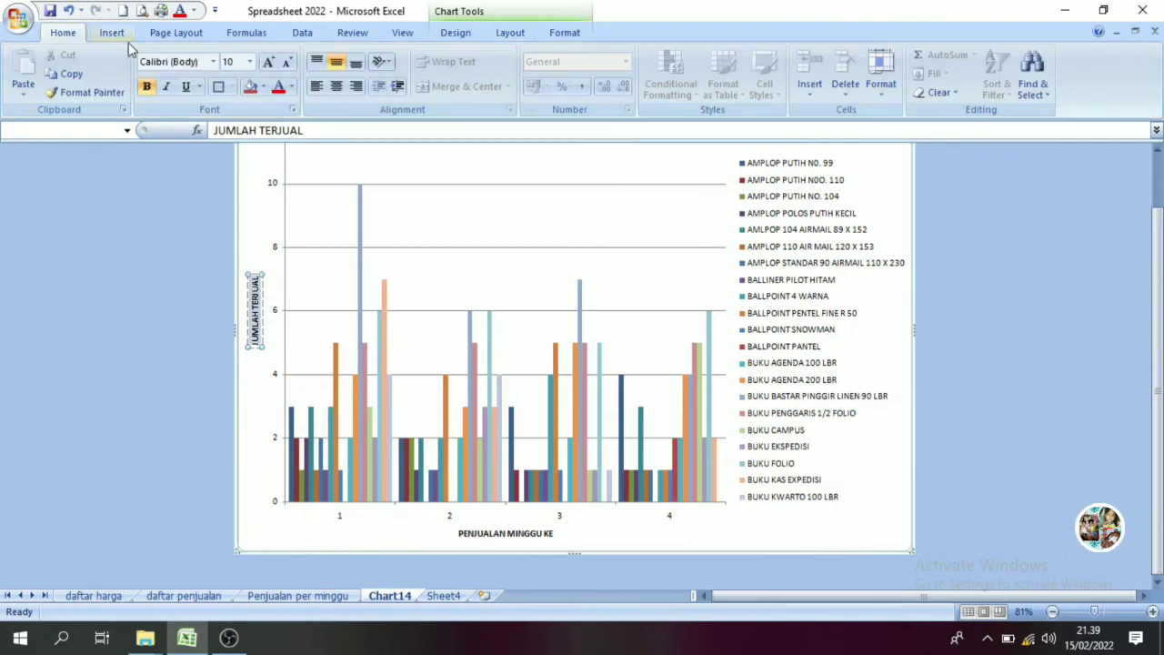
pyautogui.click(249, 62)
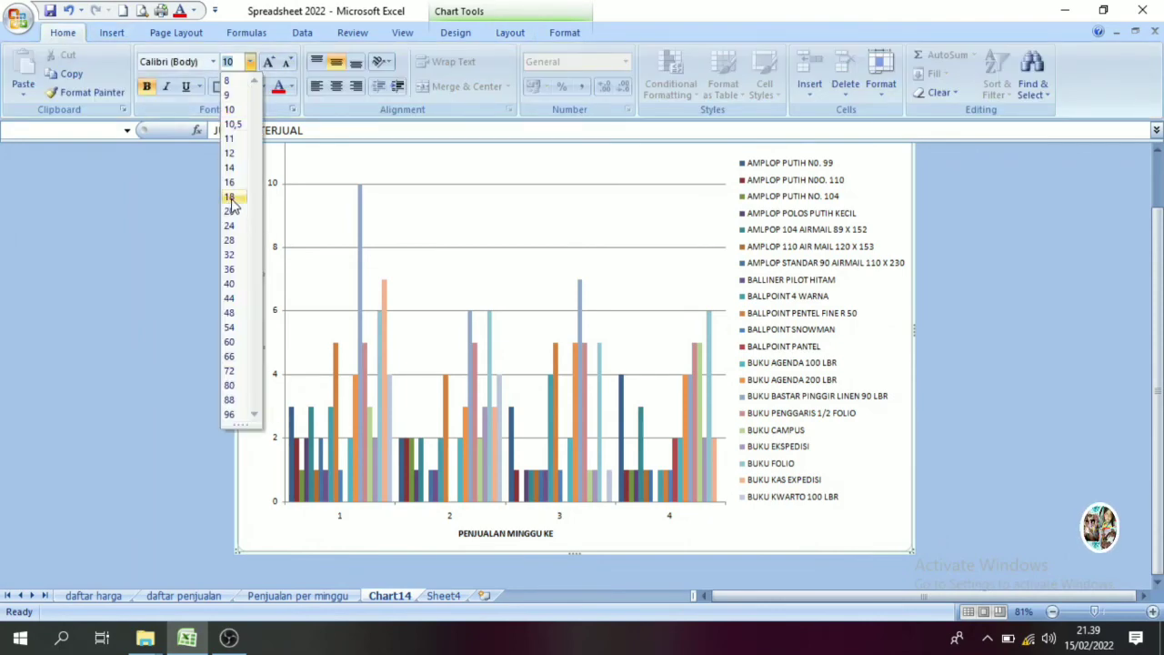
pyautogui.click(230, 197)
pyautogui.click(511, 537)
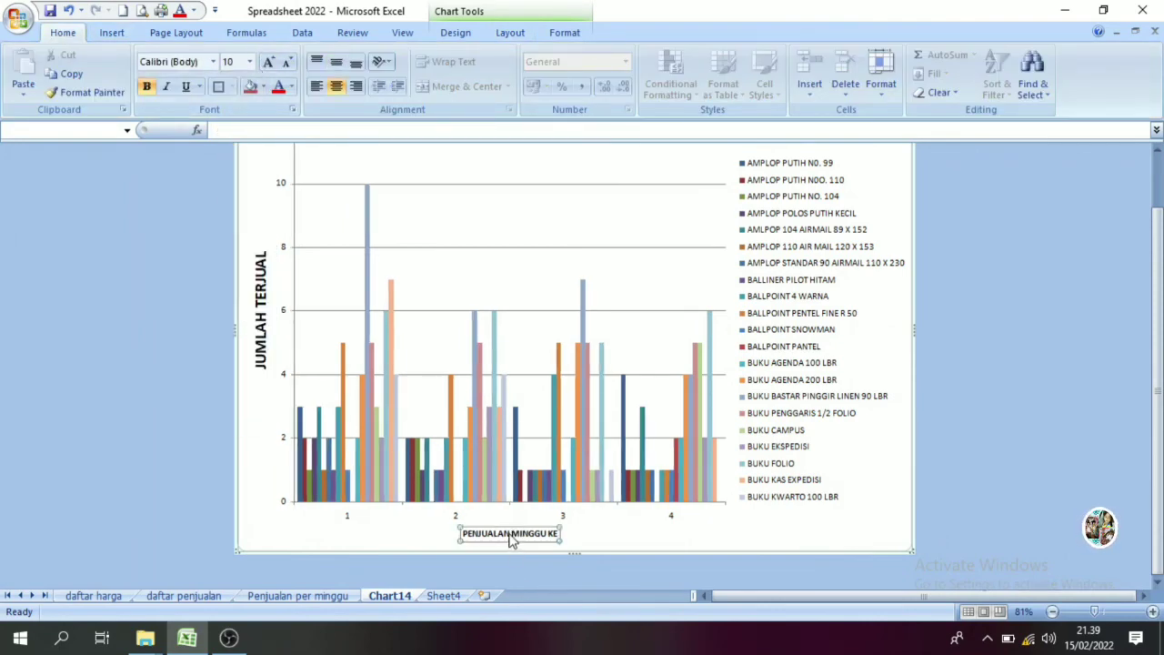
pyautogui.click(511, 538)
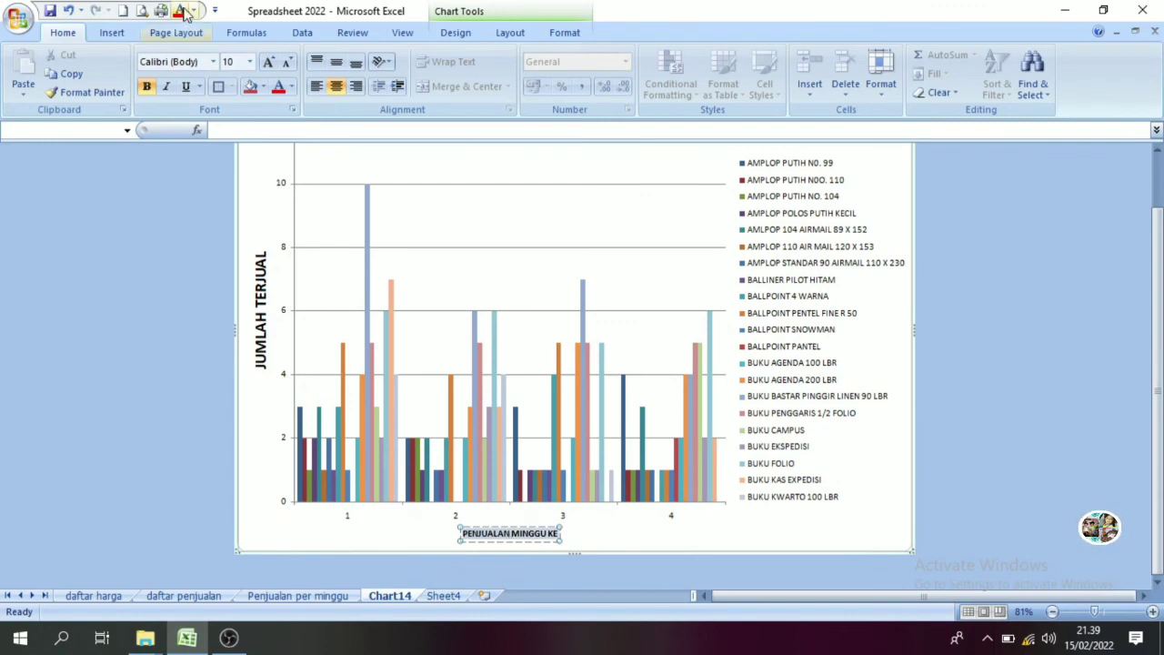
pyautogui.click(249, 61)
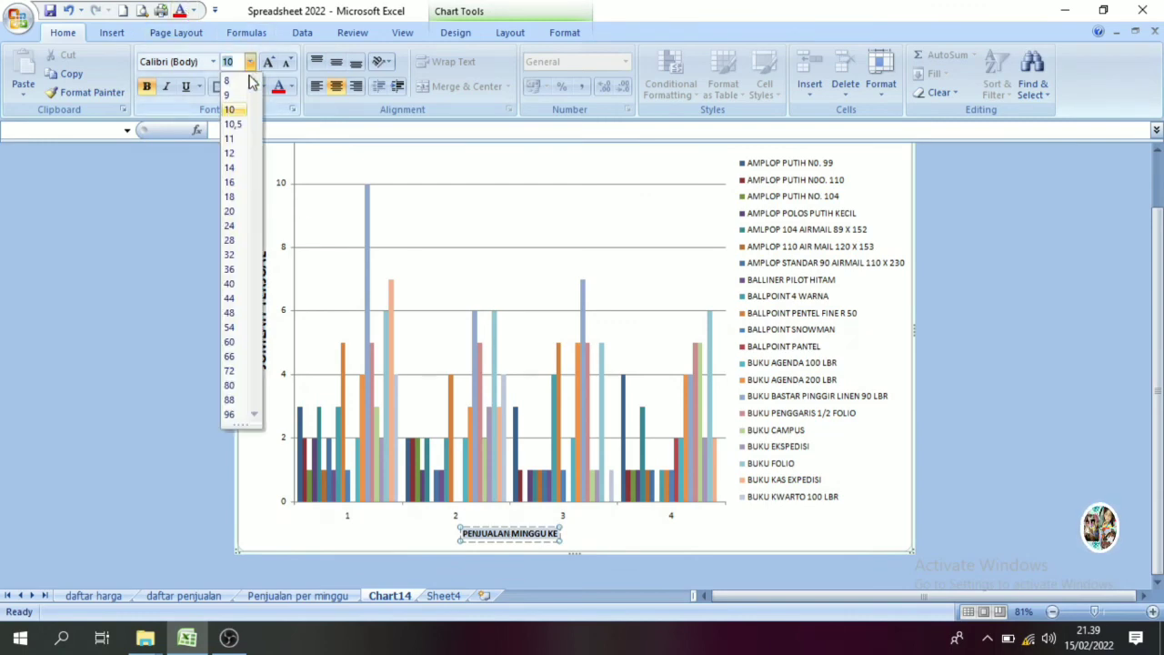
pyautogui.click(231, 196)
pyautogui.click(577, 266)
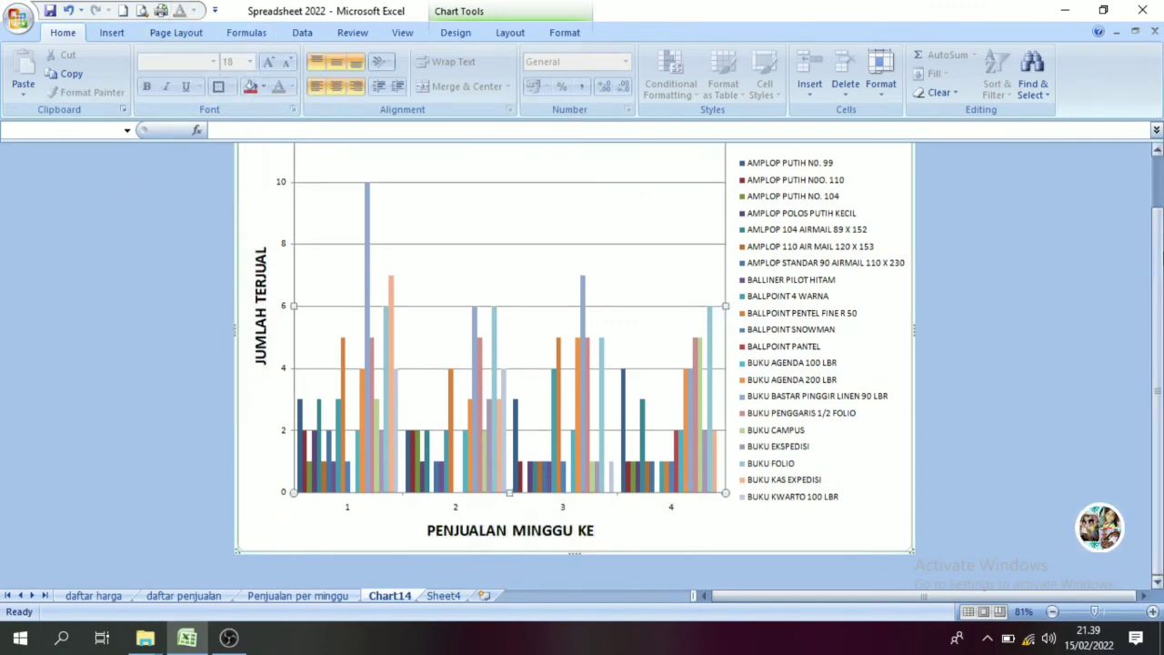
pyautogui.scroll(3, 845, 249)
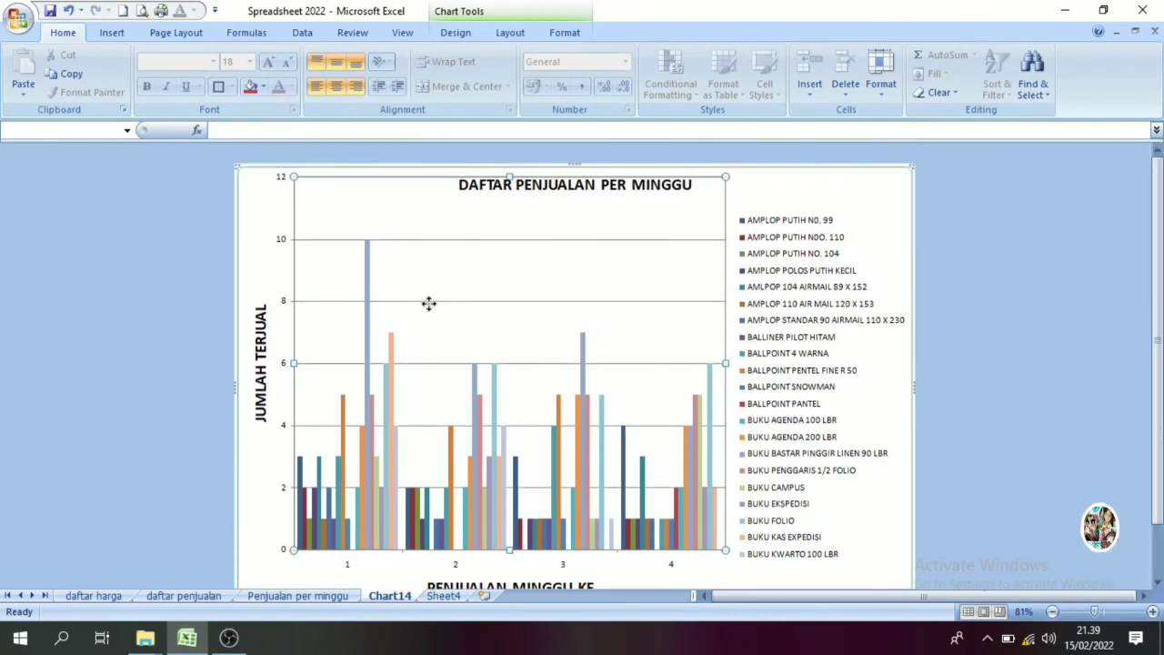